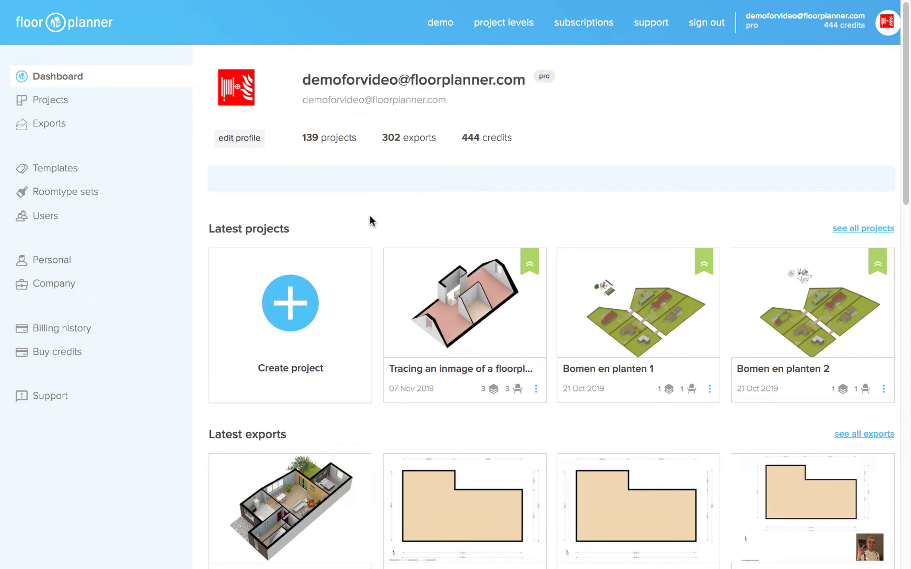
- Create a new project named "Example house"
click(289, 307)
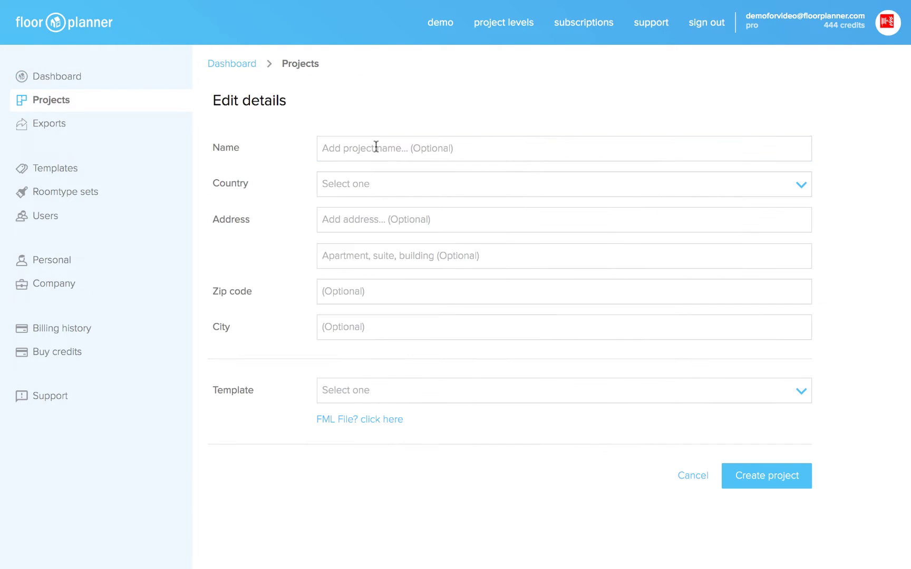
click(376, 148)
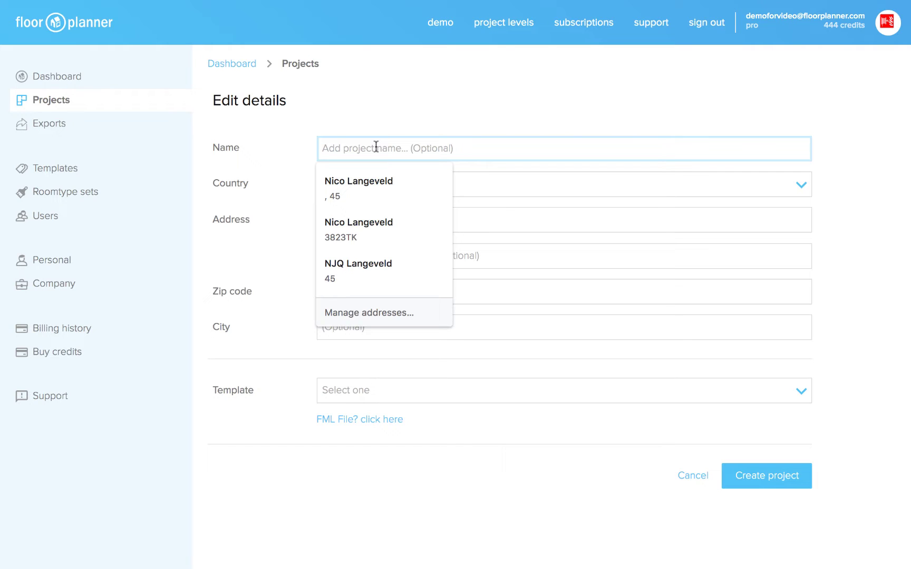
text(Example house)
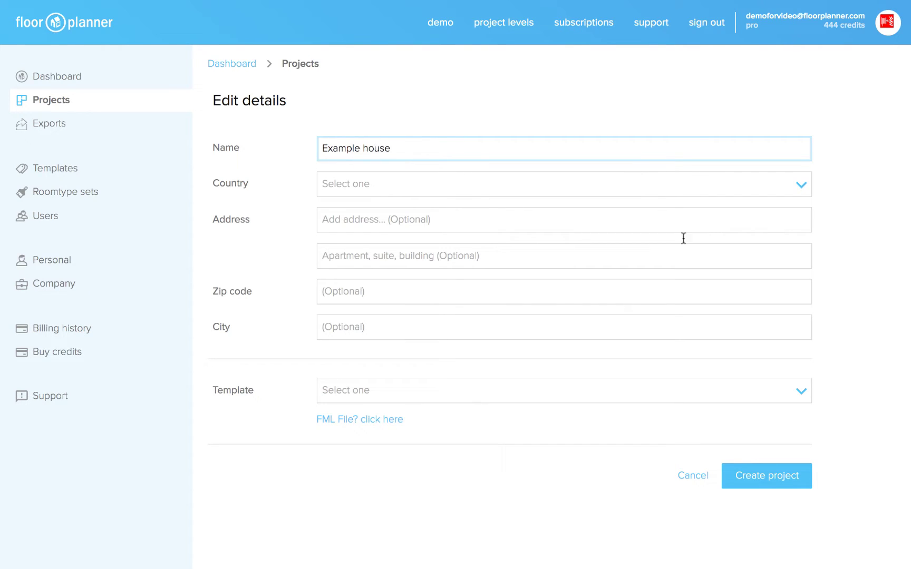
click(758, 482)
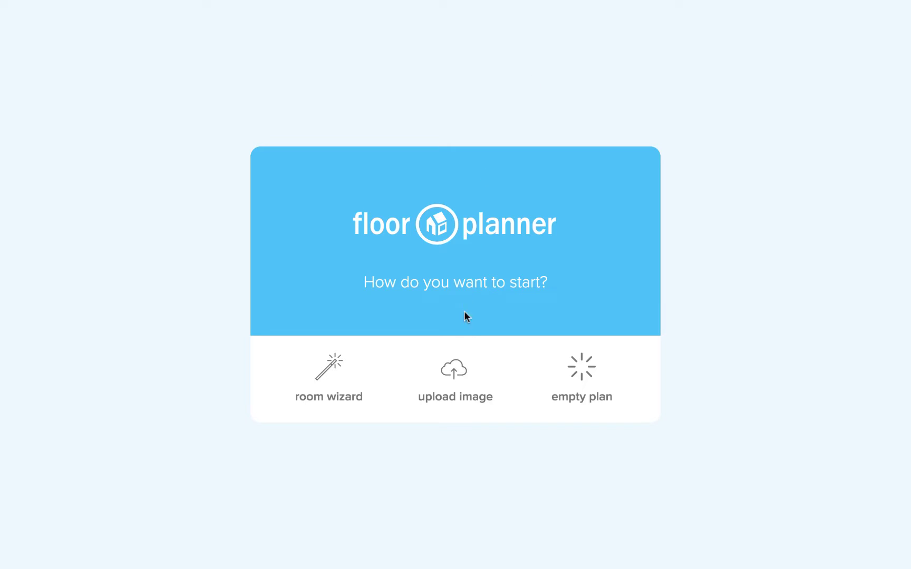
- Start the plan from an uploaded image, using Example floorplan 1st floor.png as the backdrop
click(456, 386)
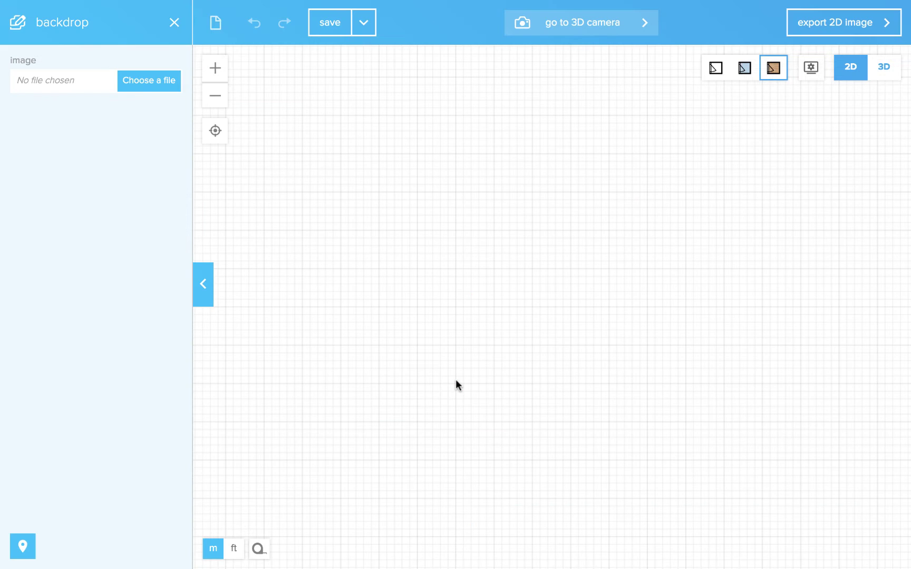
click(130, 87)
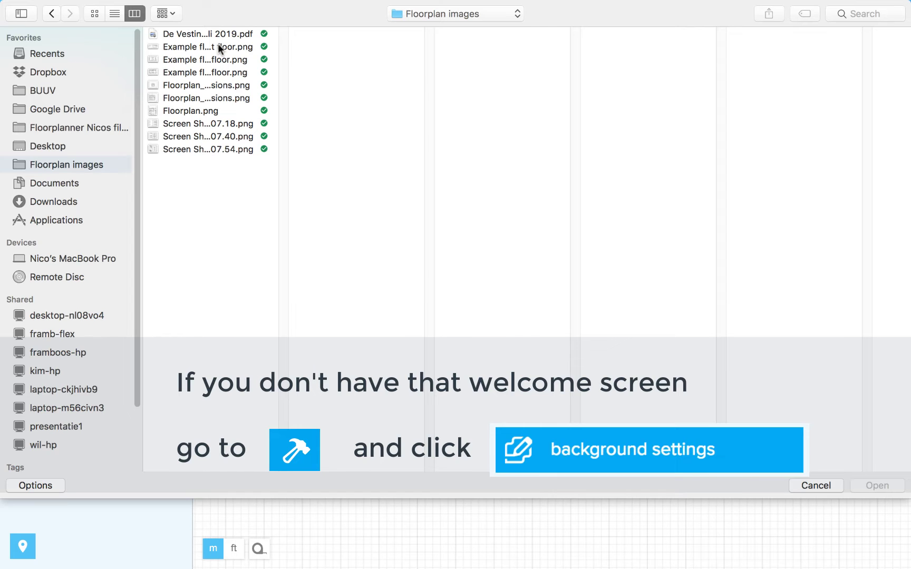
click(218, 46)
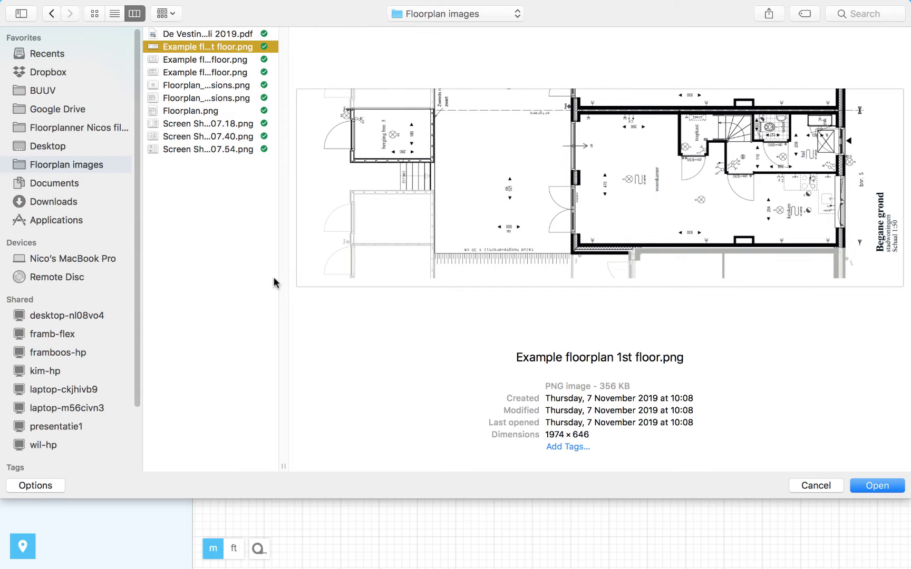
click(222, 34)
click(222, 47)
click(211, 73)
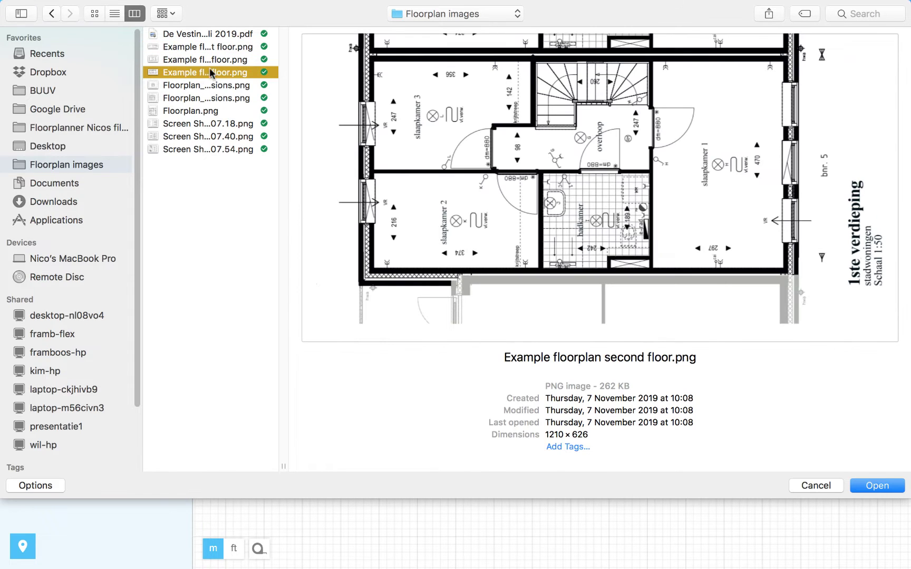
click(211, 60)
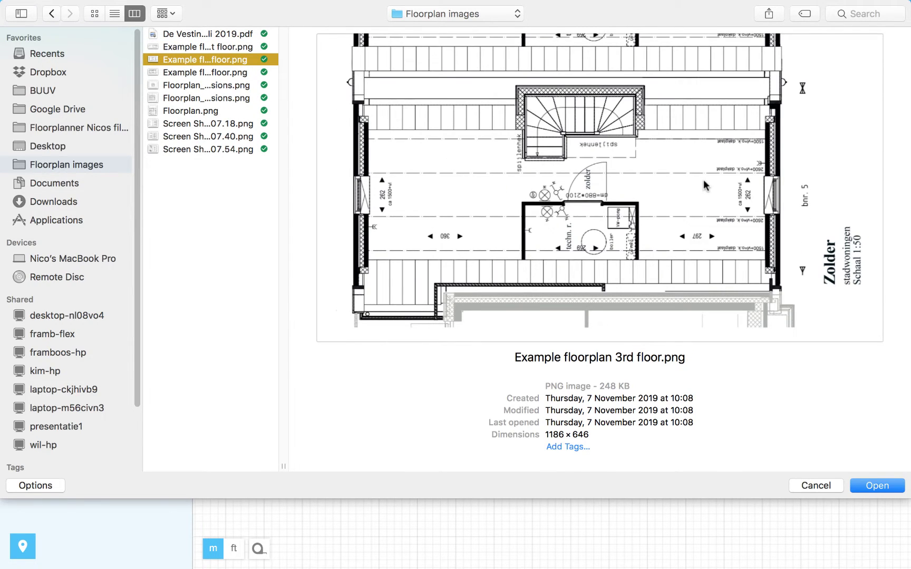
click(227, 47)
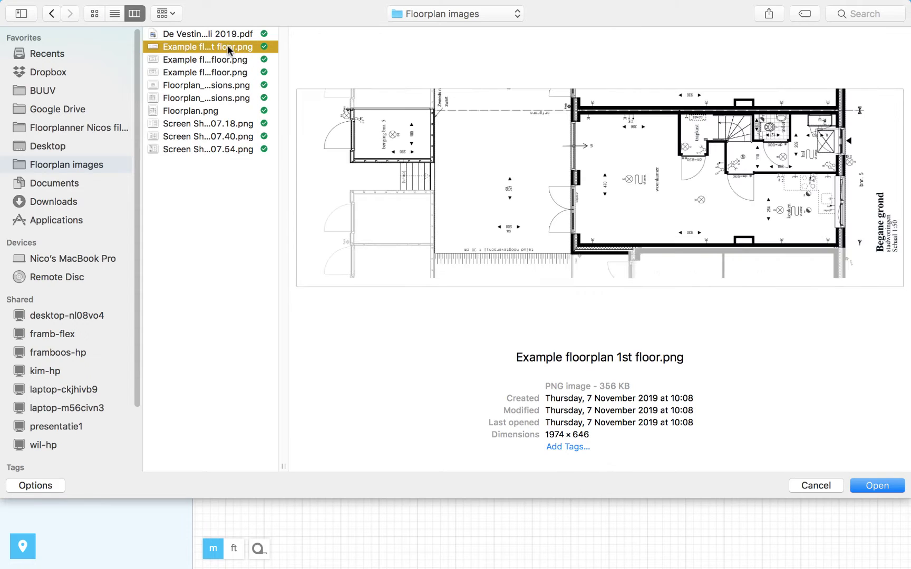
click(872, 486)
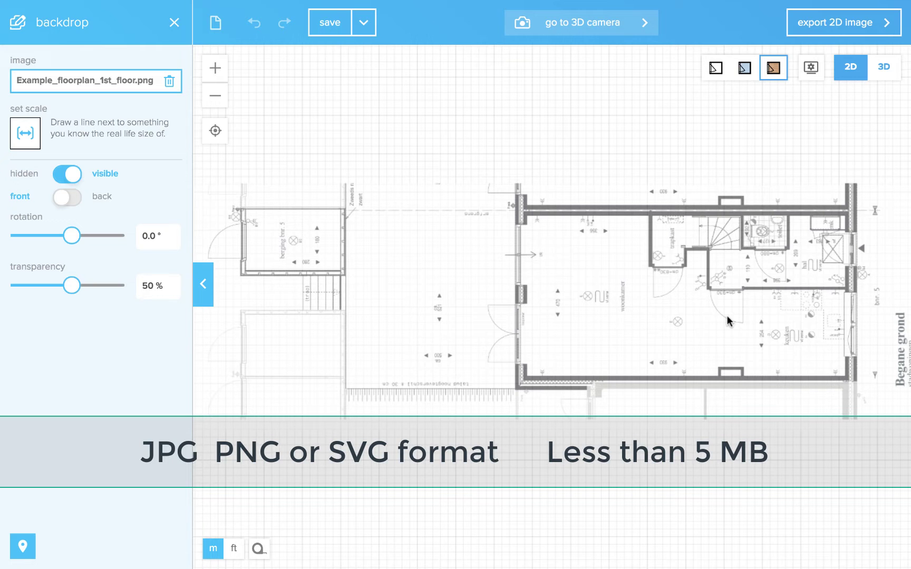
- Examine the backdrop drawing for a long printed interior dimension that can serve as the scale reference
scroll(743, 279, up, 5)
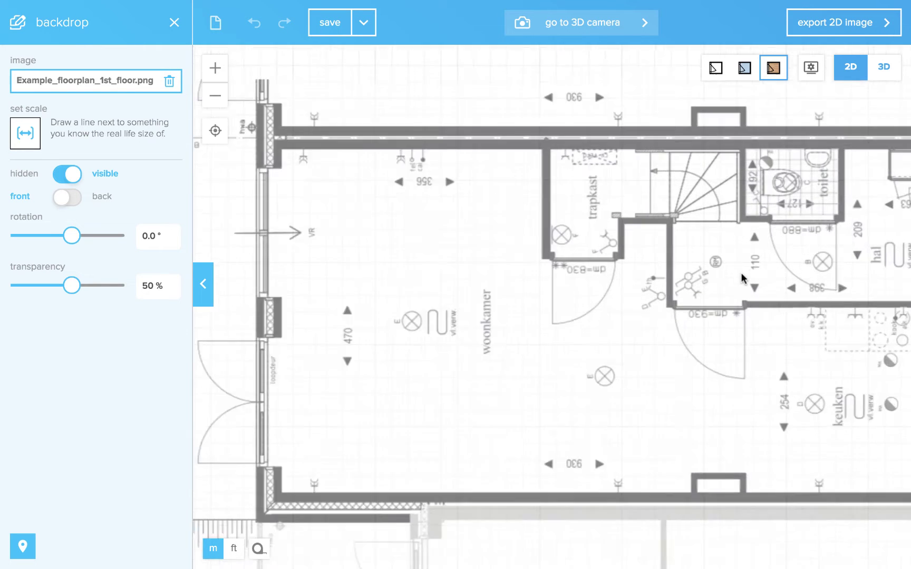
scroll(742, 277, down, 6)
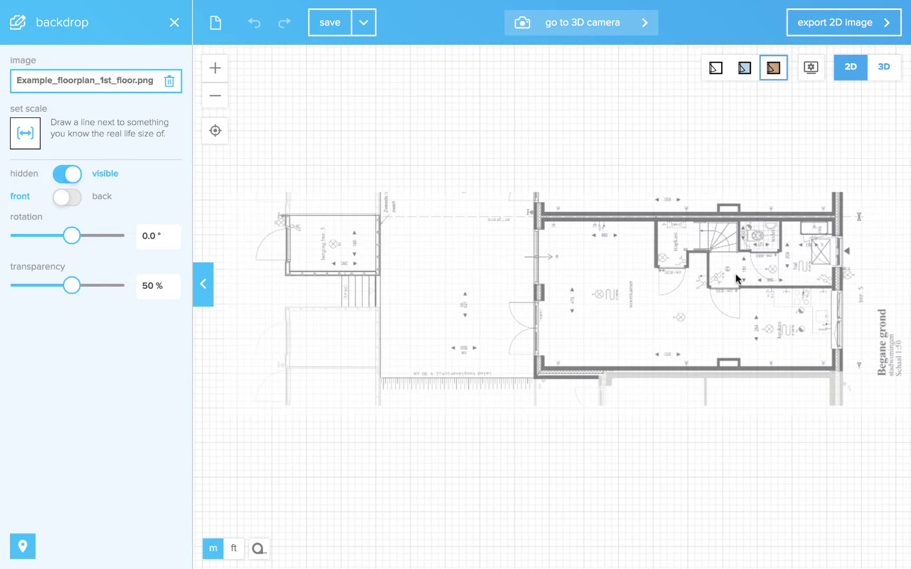
scroll(692, 295, down, 1)
scroll(692, 295, up, 3)
drag(691, 294, 567, 289)
scroll(615, 305, up, 2)
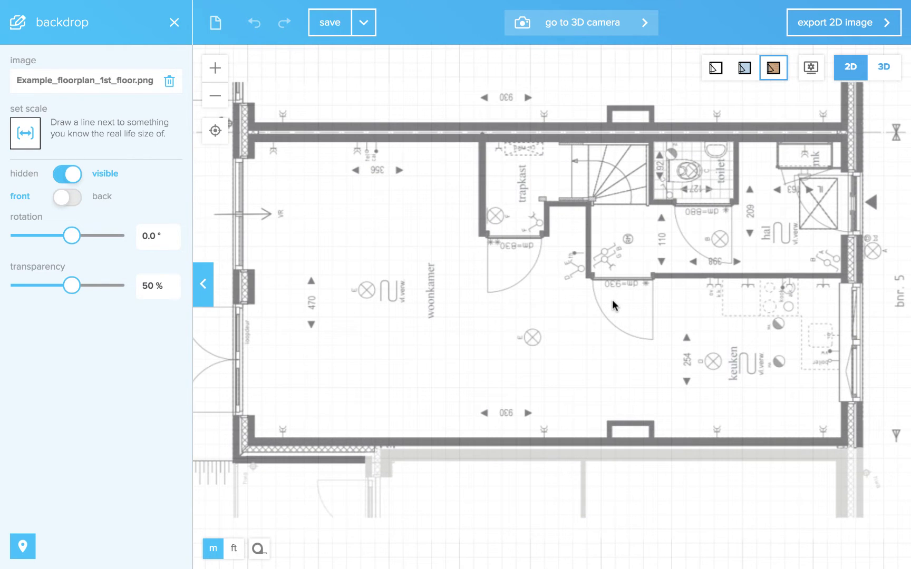
scroll(611, 298, down, 1)
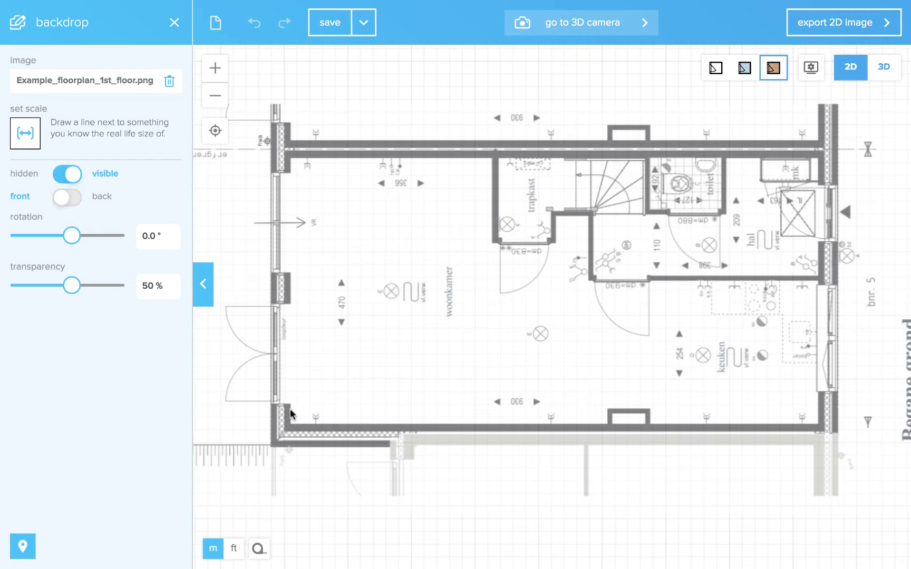
scroll(601, 416, up, 1)
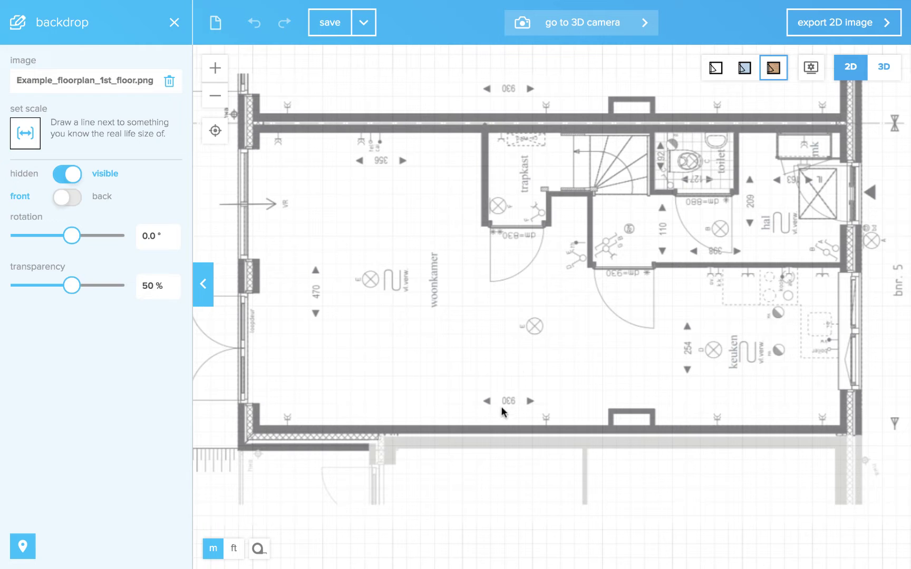
drag(525, 379, 526, 382)
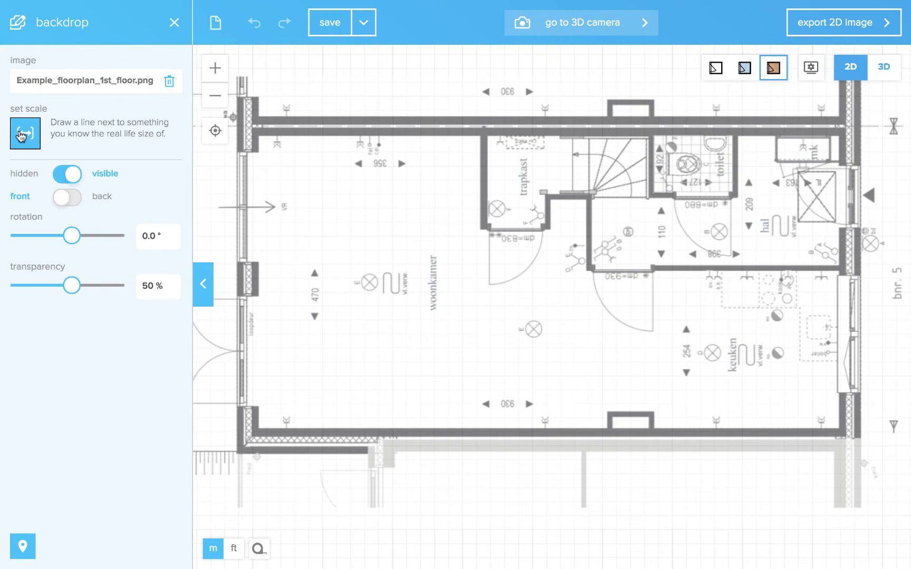
- Set the backdrop scale with a line between the inner faces of the two end walls, entering 930 cm as its length
click(21, 135)
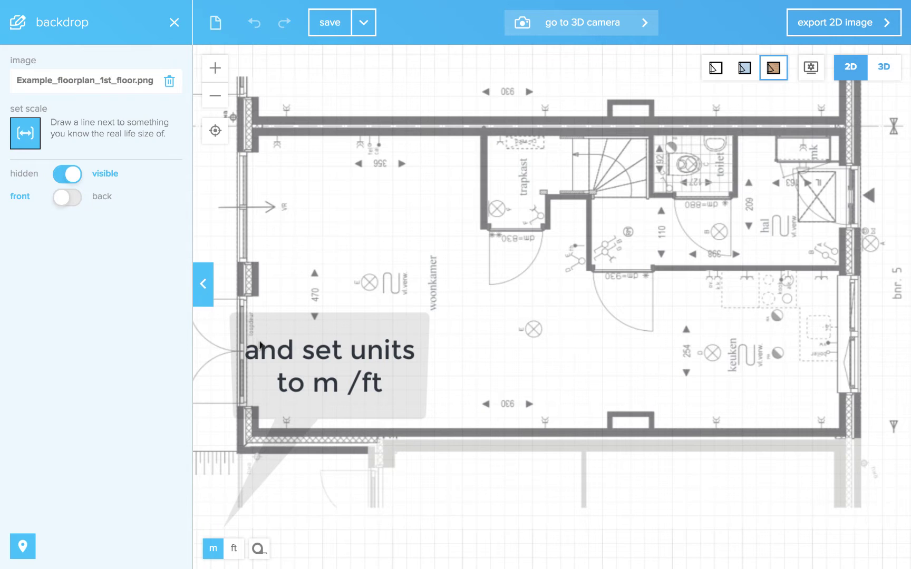
click(259, 409)
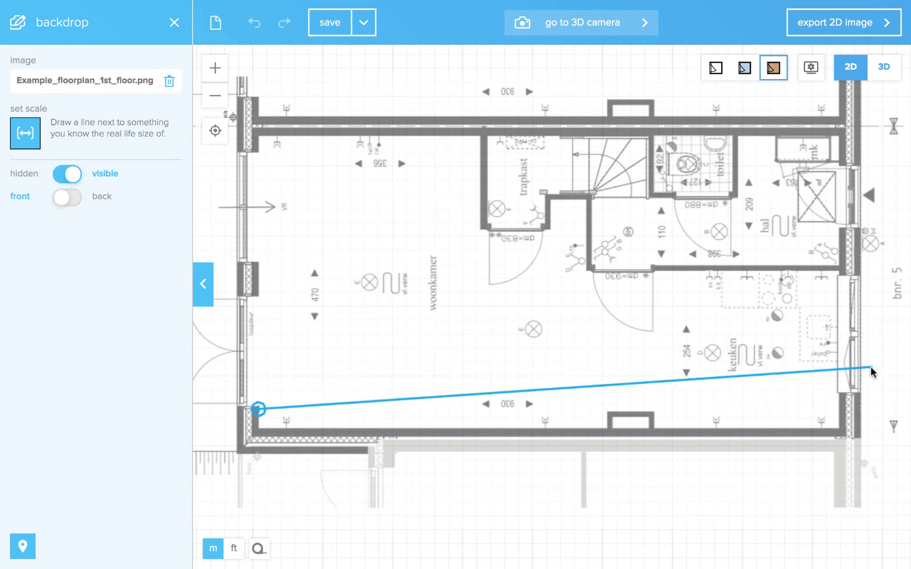
scroll(885, 412, up, 5)
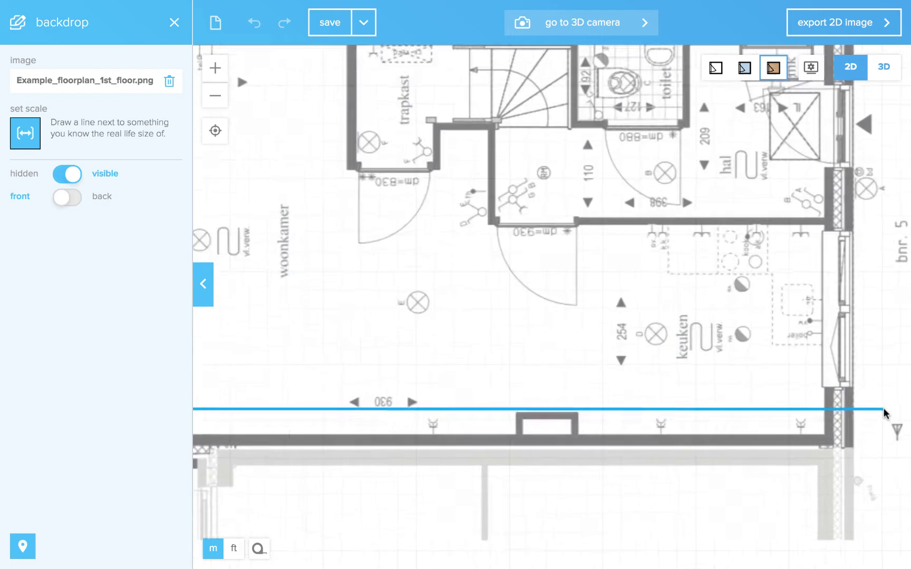
scroll(885, 412, up, 1)
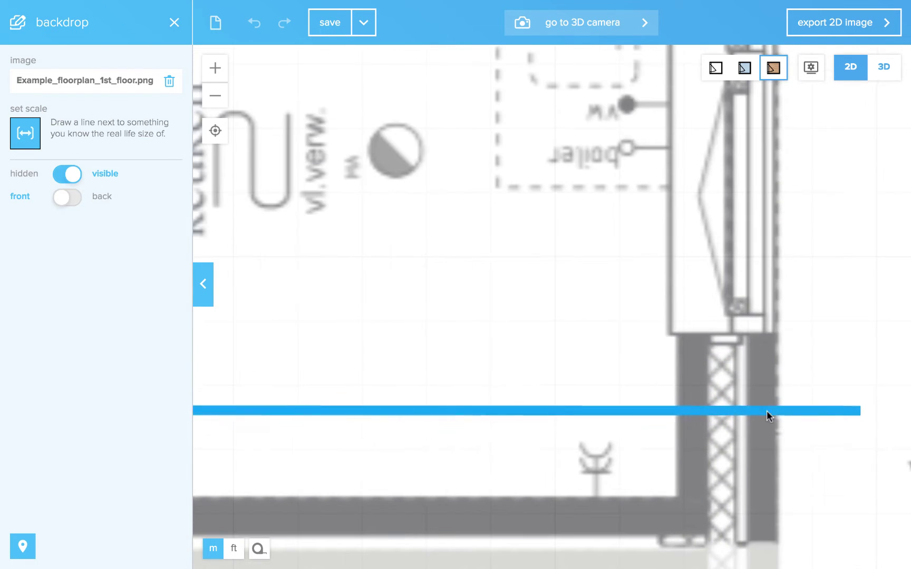
click(675, 428)
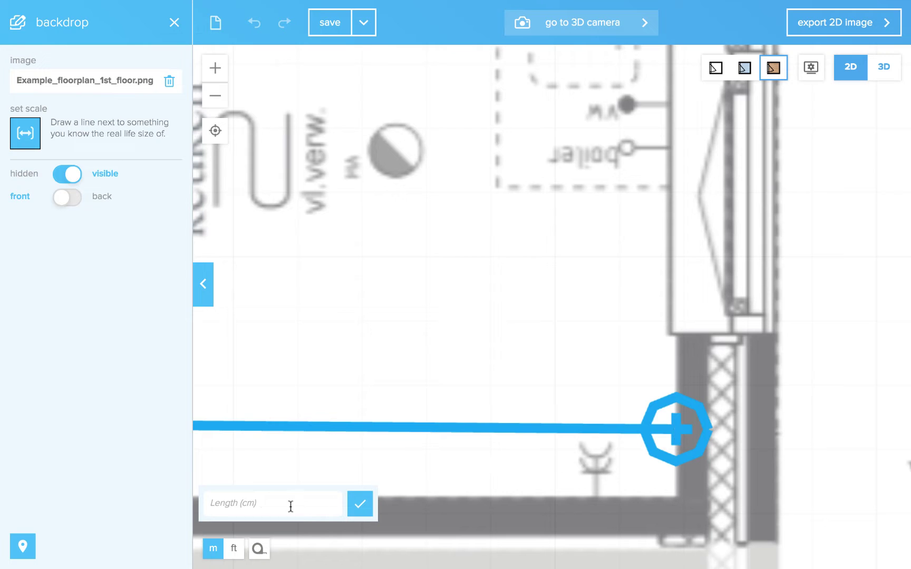
click(229, 501)
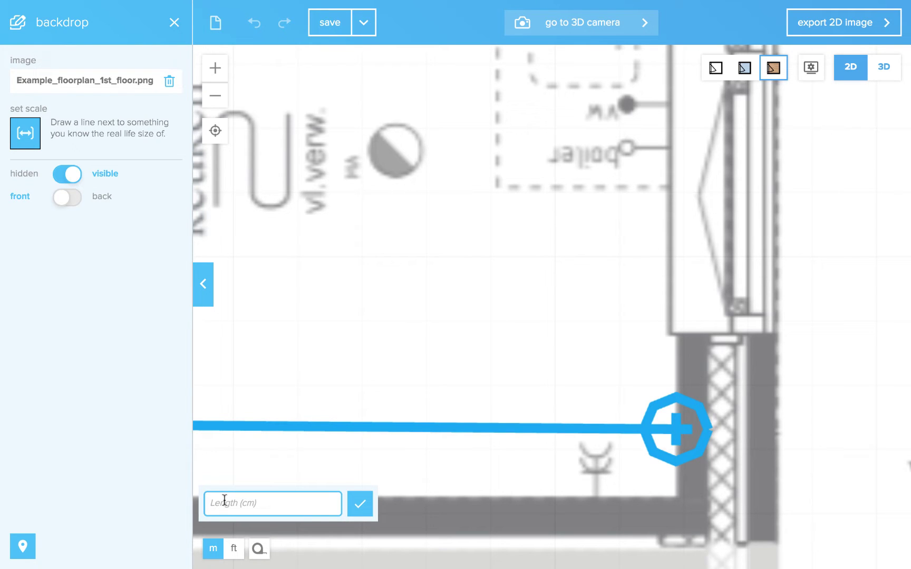
text(930)
click(360, 506)
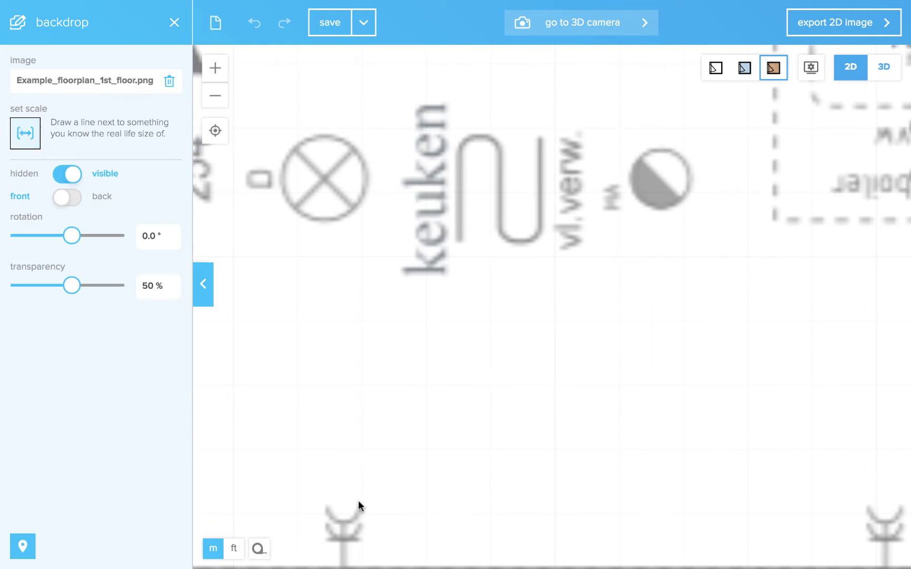
- Check the backdrop scale by measuring the interior length along the lower wall of the house
click(216, 130)
scroll(568, 309, down, 2)
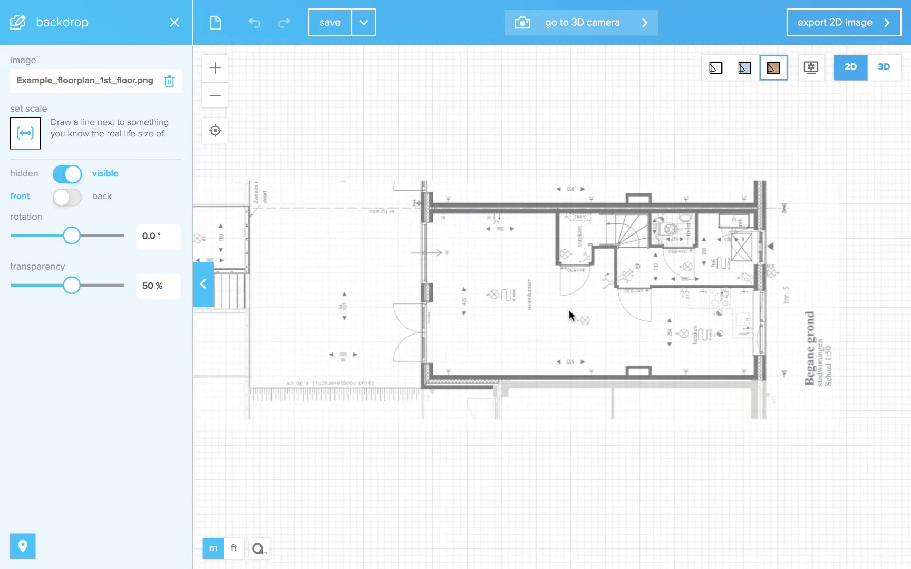
scroll(568, 309, down, 2)
scroll(663, 442, up, 6)
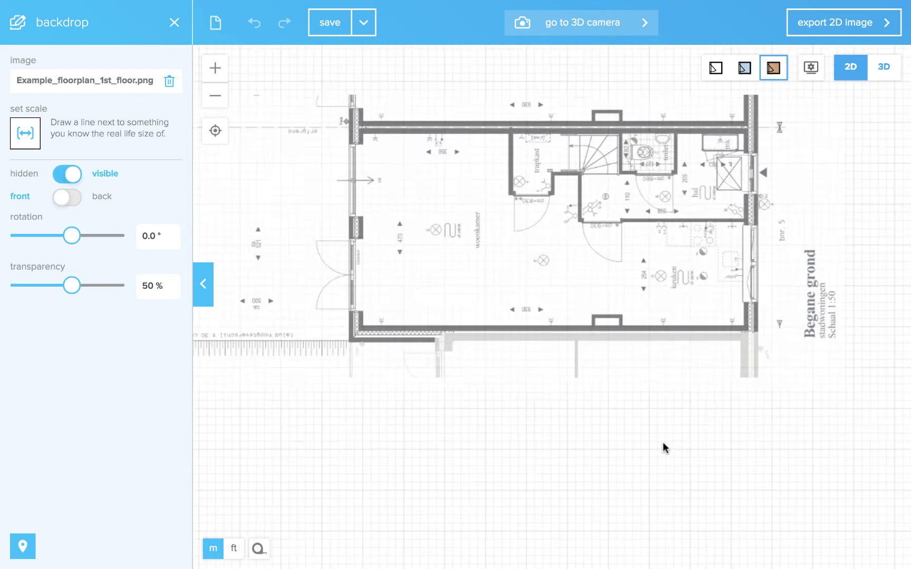
drag(358, 224, 435, 370)
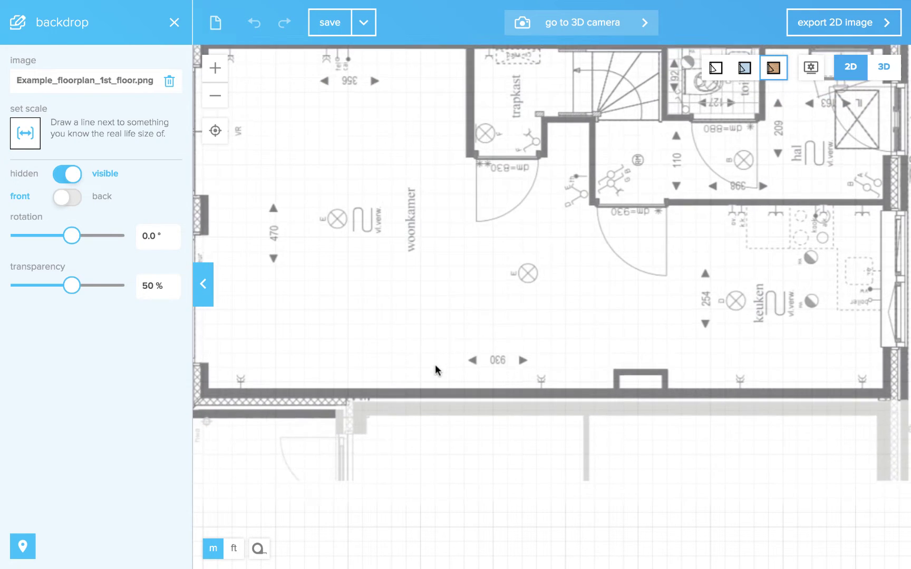
click(257, 550)
drag(201, 394, 875, 391)
scroll(655, 454, down, 2)
click(226, 135)
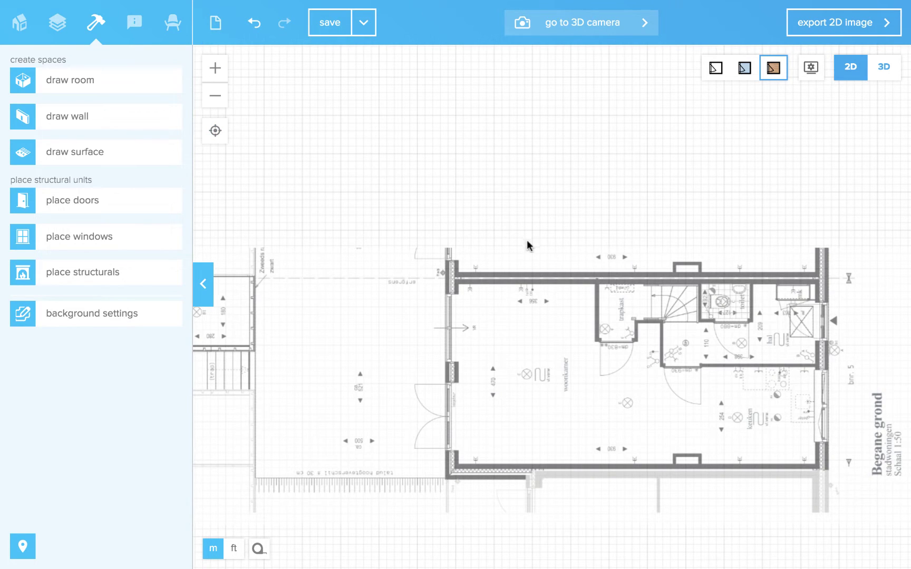
- Draw a room with 35 cm thick walls over the house's outer walls, spanning diagonally between opposite corners at the wall centres
scroll(624, 429, up, 3)
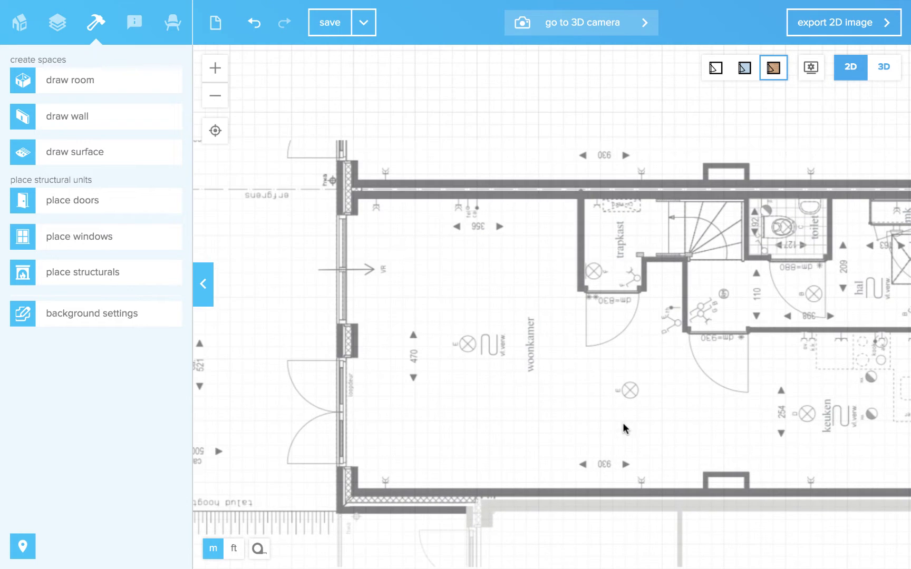
scroll(457, 258, up, 3)
scroll(507, 328, down, 1)
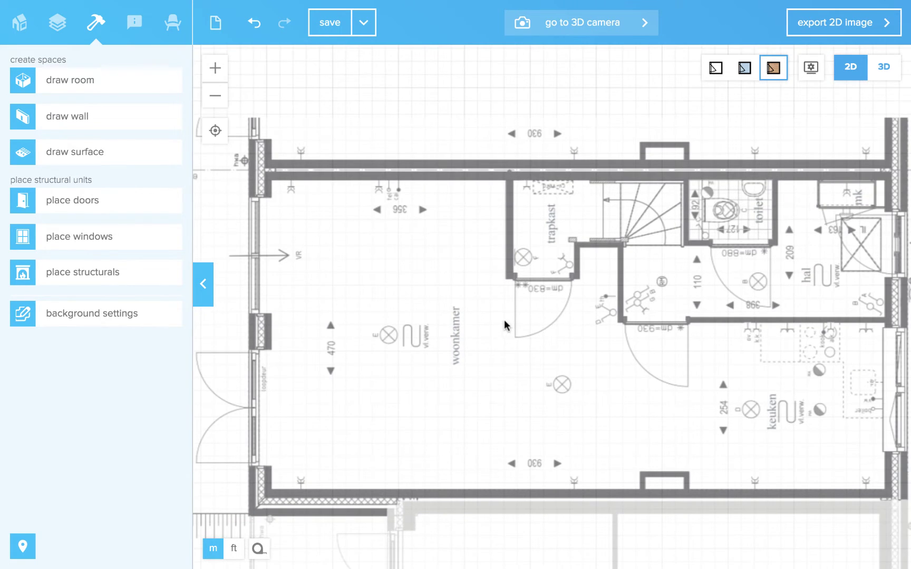
scroll(503, 321, down, 2)
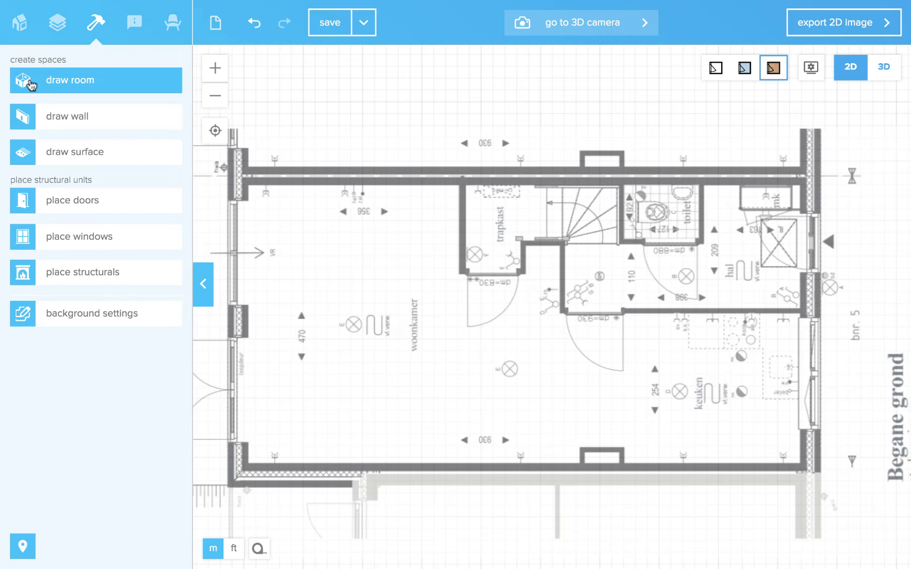
click(29, 84)
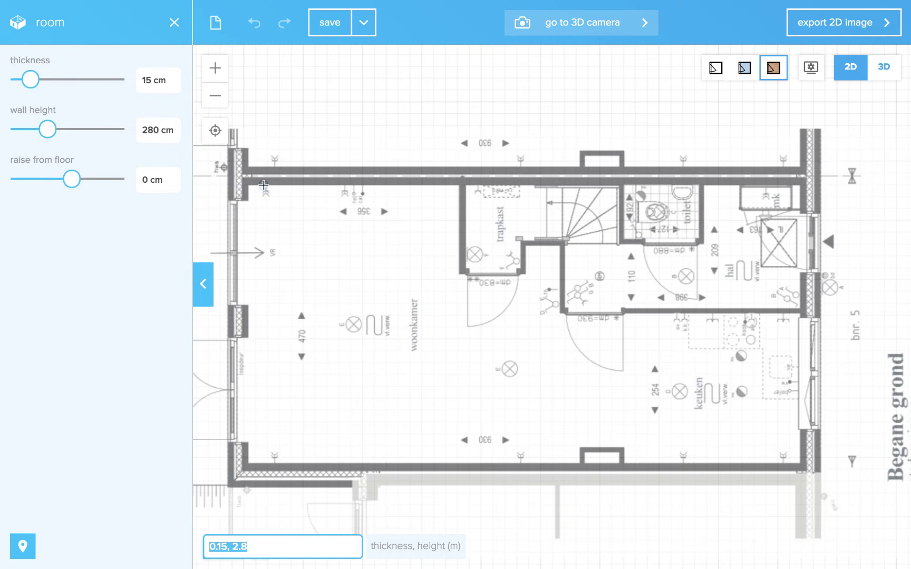
drag(146, 79, 132, 85)
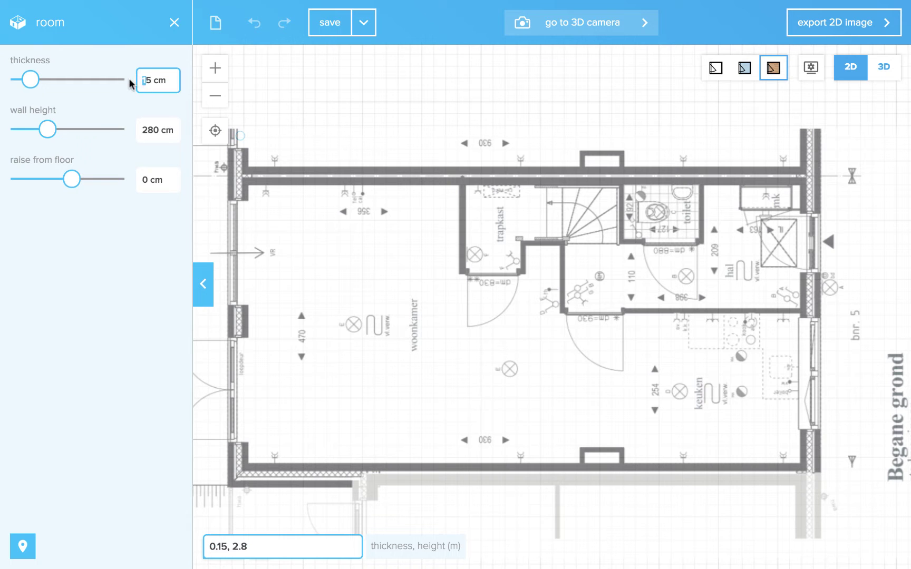
text(3)
key(Return)
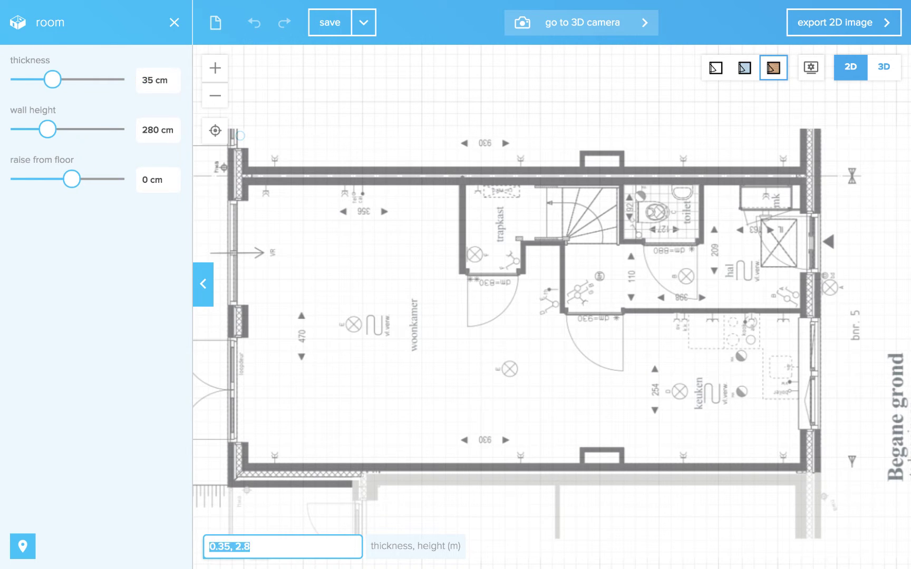
scroll(268, 179, up, 6)
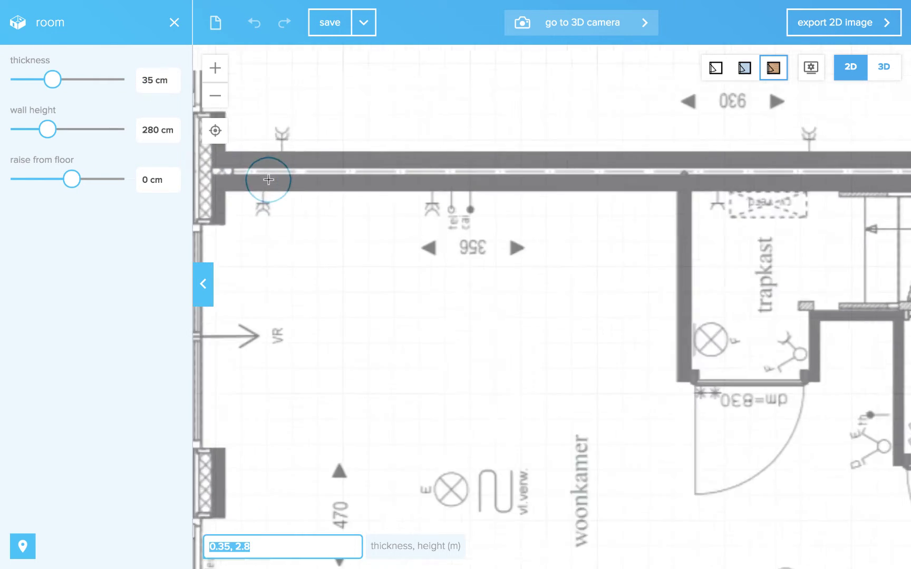
scroll(218, 171, down, 3)
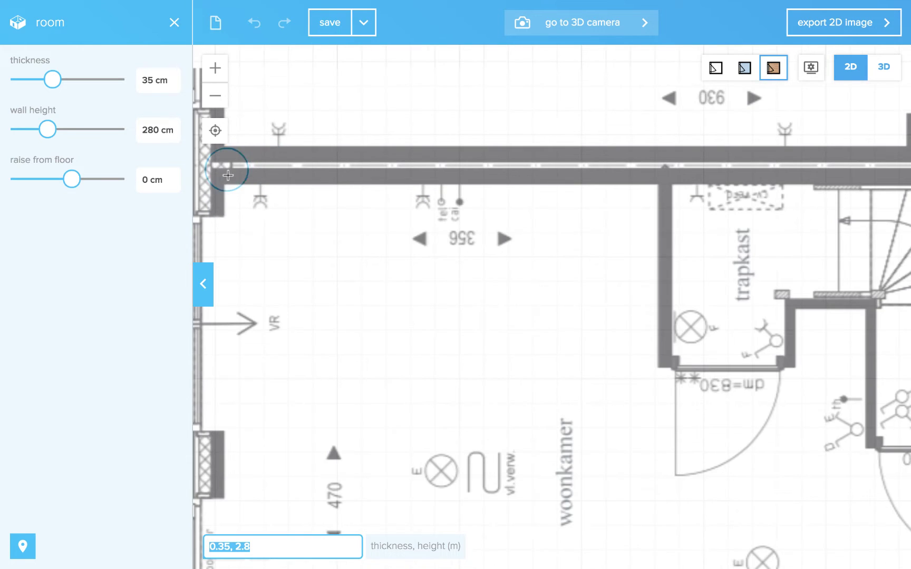
scroll(661, 183, down, 2)
scroll(315, 168, up, 2)
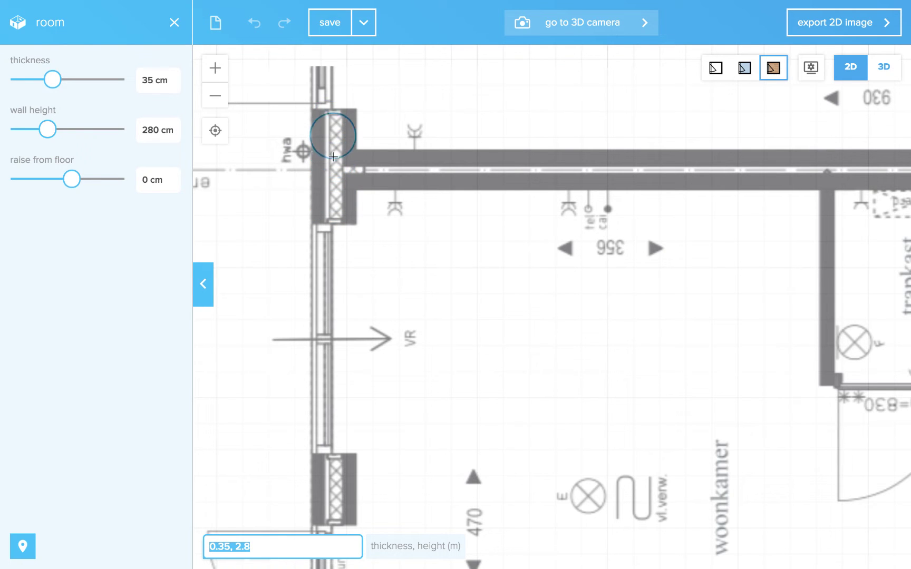
scroll(343, 222, down, 3)
scroll(880, 464, up, 1)
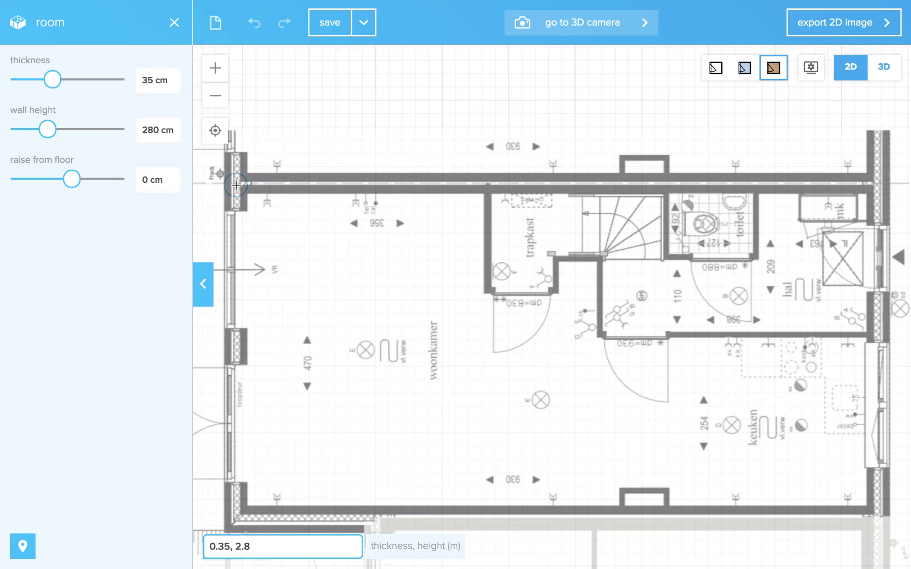
drag(236, 184, 878, 519)
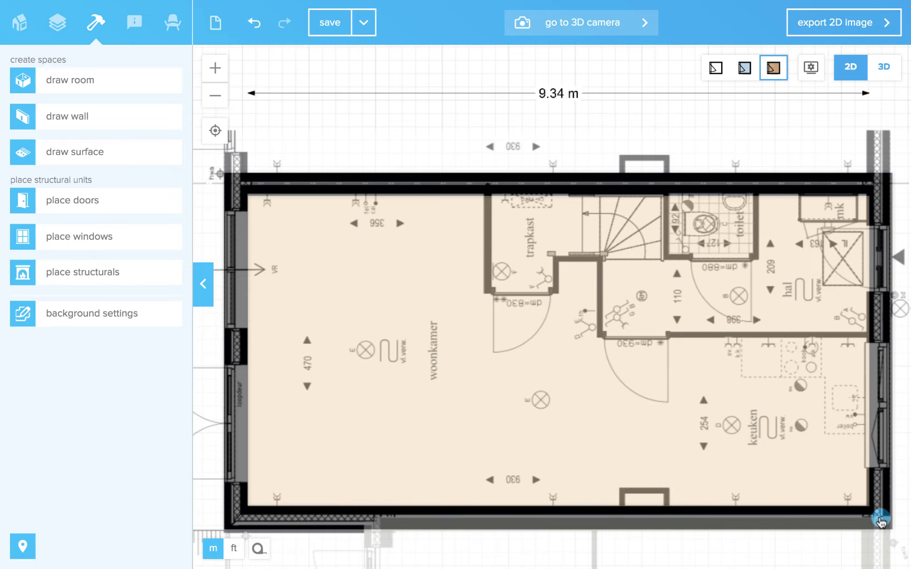
- Set the room's interior length to 930 cm by shifting the end wall on the right
click(552, 95)
click(562, 93)
text(0)
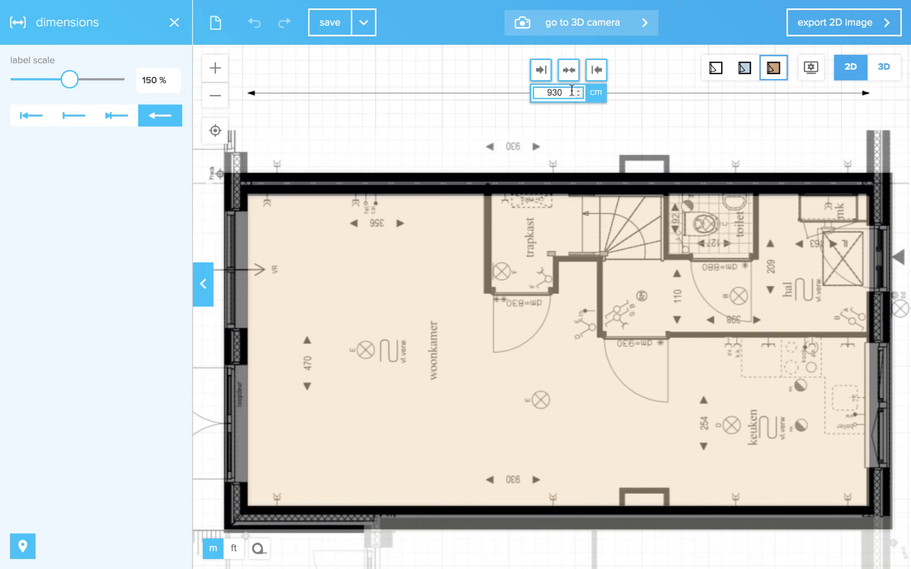
click(596, 73)
- Set the thickness of the upper long exterior wall to 30 cm
drag(655, 364, 556, 343)
scroll(403, 211, up, 3)
drag(403, 214, 627, 328)
click(476, 254)
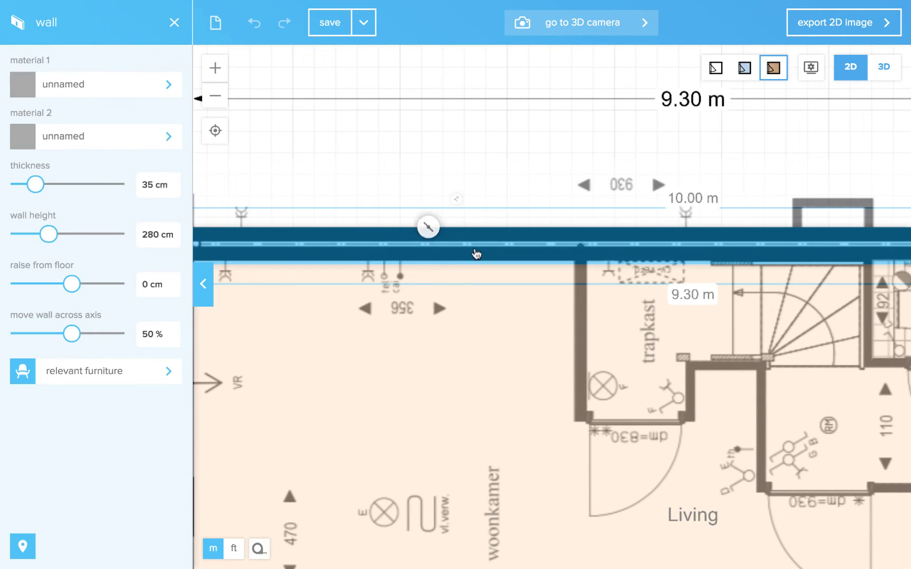
click(151, 183)
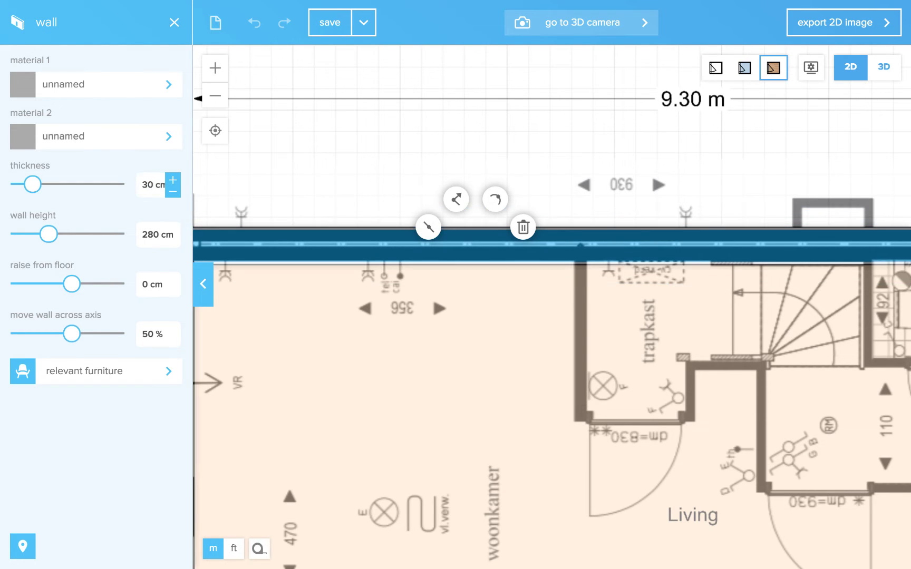
click(380, 190)
- Set the interior distance between the two long walls to 470 cm by shifting the lower wall
drag(380, 211, 382, 247)
scroll(517, 470, down, 10)
scroll(516, 471, right, 6)
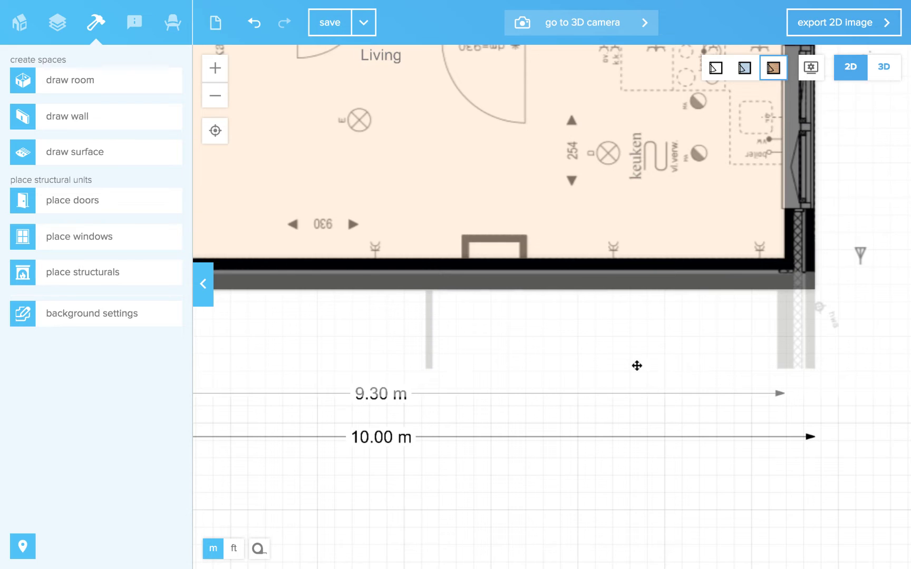
scroll(633, 368, up, 10)
scroll(633, 368, right, 8)
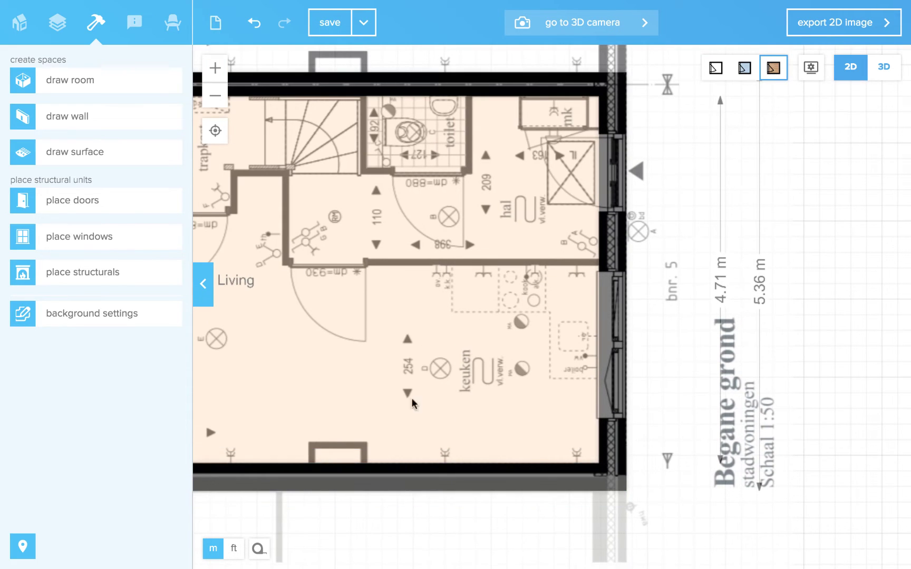
drag(464, 350, 805, 370)
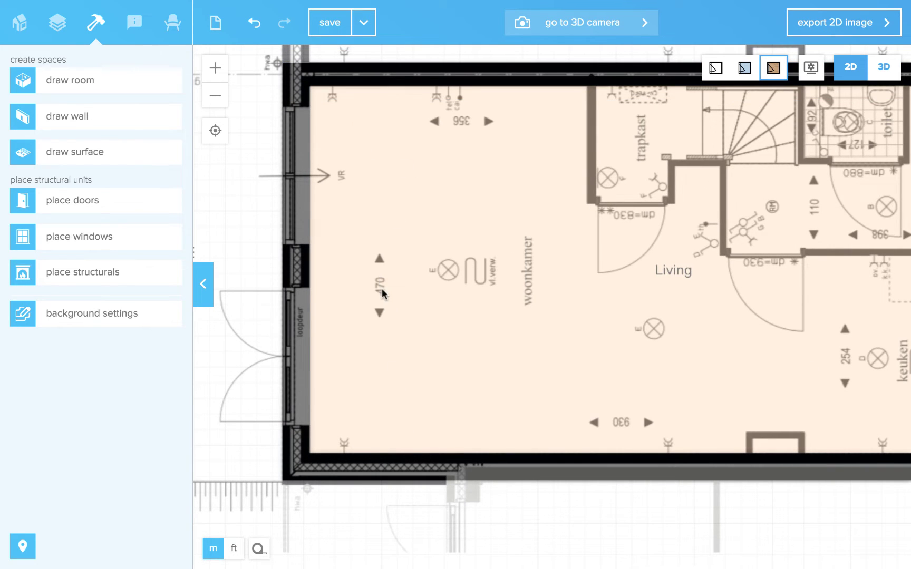
drag(707, 346, 441, 343)
drag(689, 303, 377, 317)
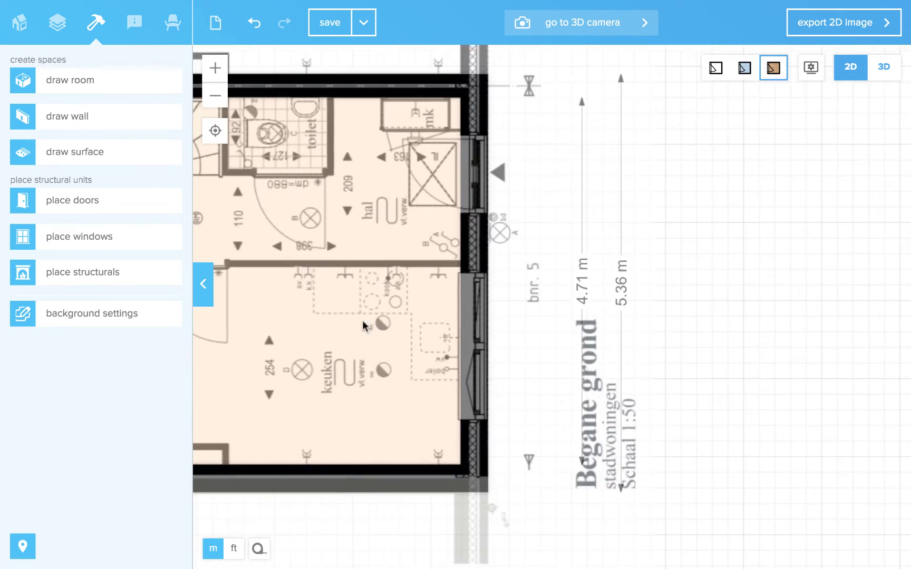
click(582, 288)
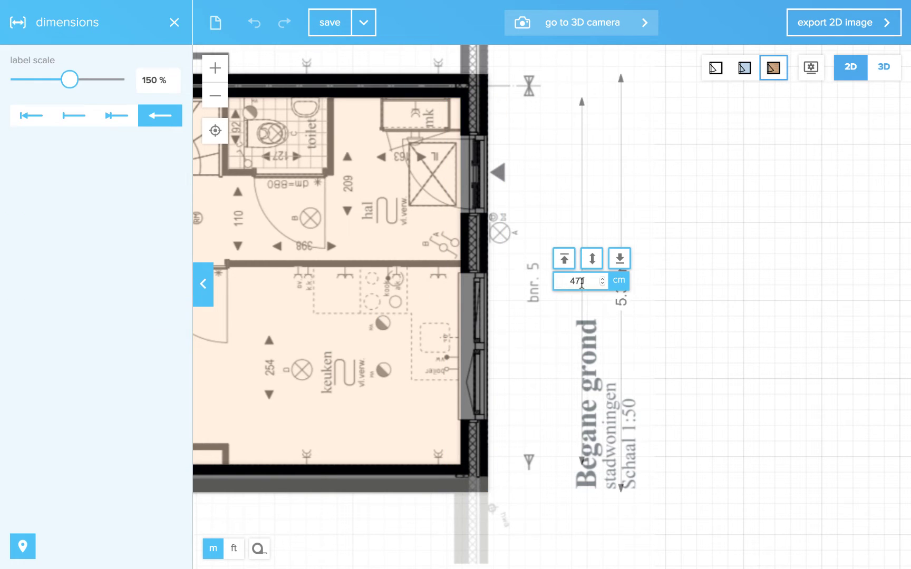
drag(582, 281, 595, 280)
text(0)
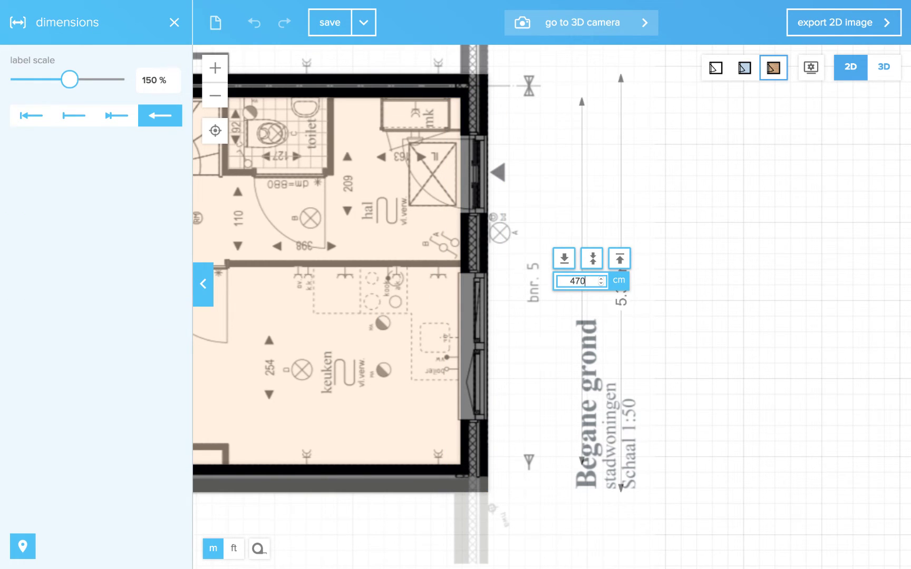
click(621, 265)
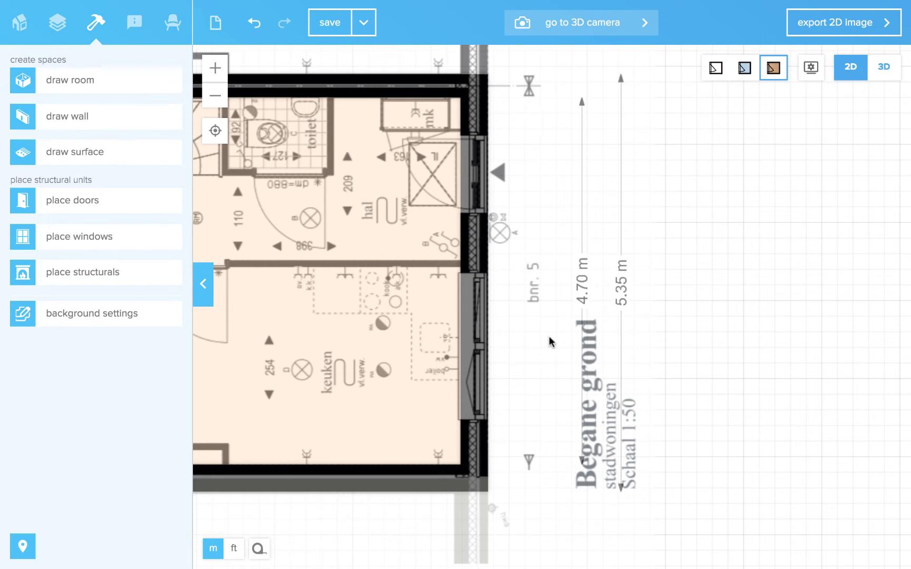
- Draw the hall as a room with 10 cm thick walls, about 4.19 by 2.29 m, from the upper right exterior corner to the living room door corner
drag(589, 325, 620, 324)
scroll(620, 325, down, 1)
drag(299, 304, 462, 313)
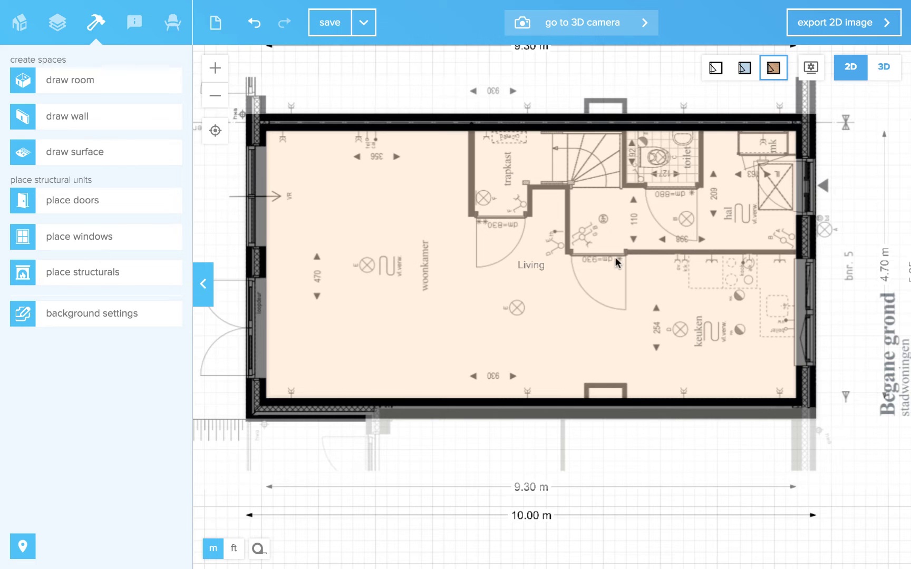
drag(553, 267, 411, 278)
scroll(401, 259, up, 1)
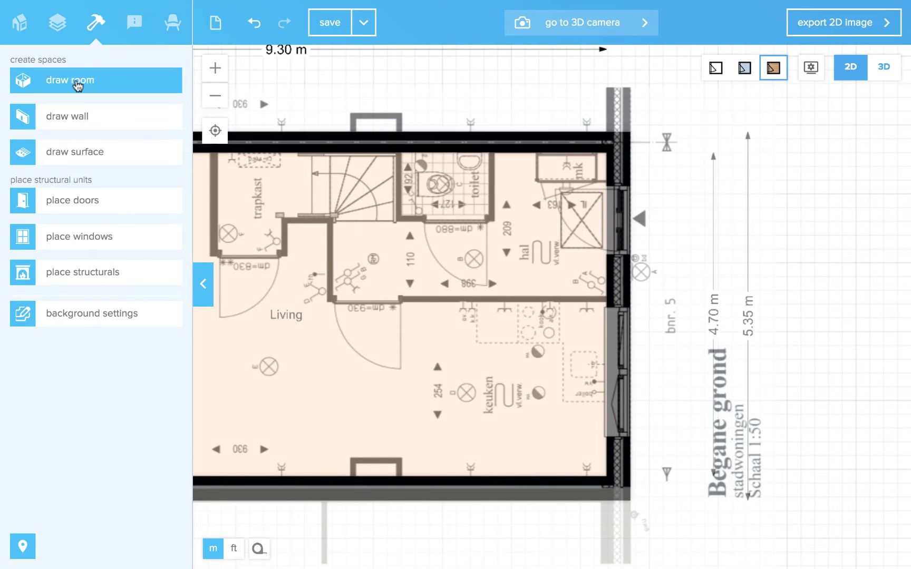
click(77, 86)
scroll(461, 329, up, 5)
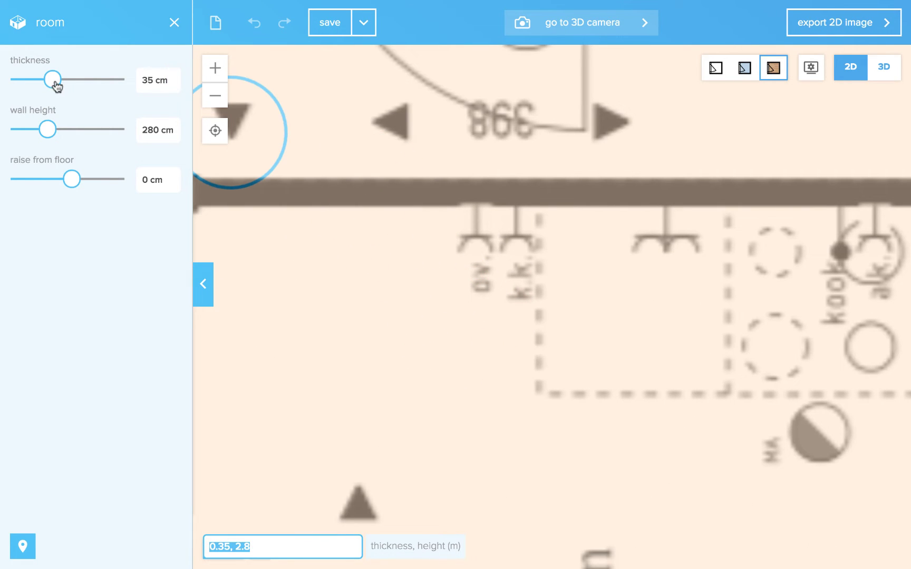
drag(53, 80, 24, 80)
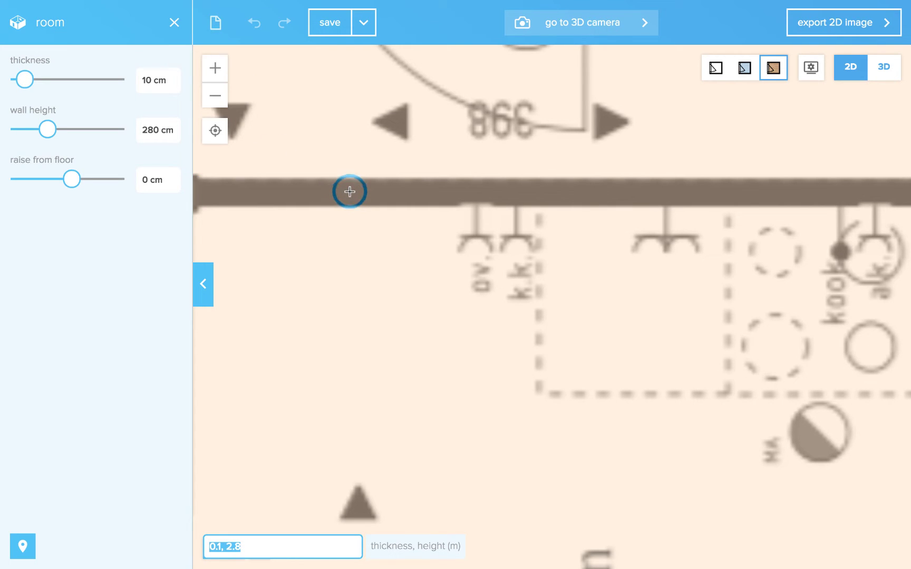
scroll(384, 188, down, 5)
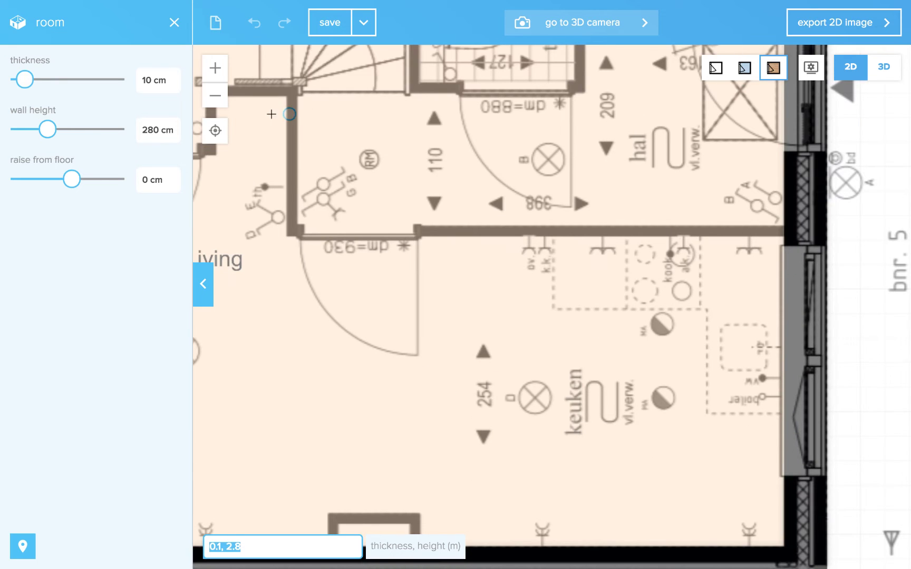
scroll(355, 440, down, 3)
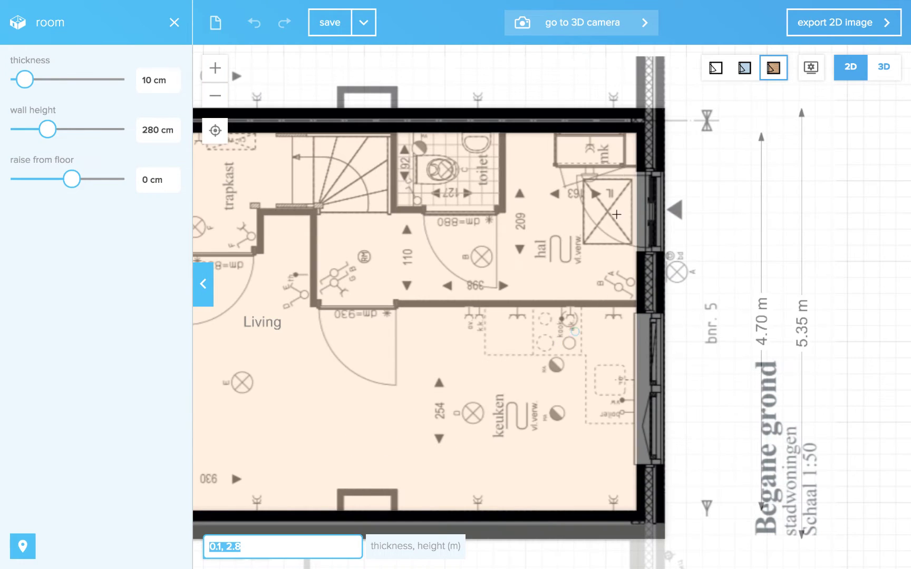
click(649, 122)
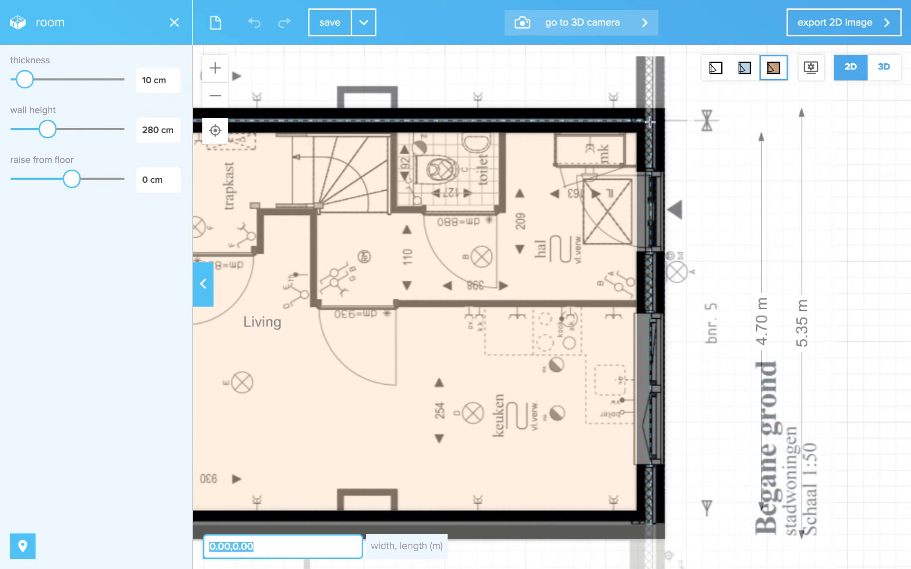
scroll(317, 306, up, 2)
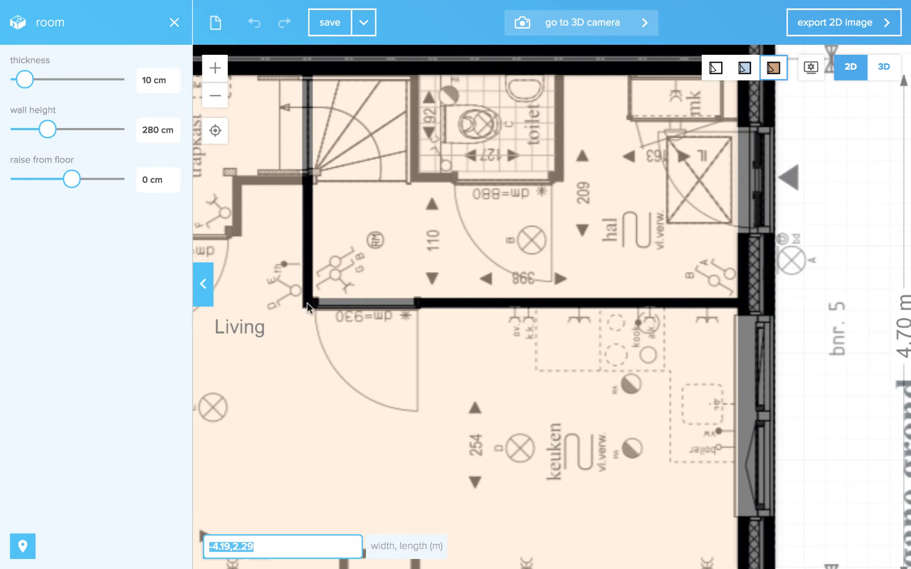
click(306, 304)
- Split the hall's left wall at the stair closet's corner and move its upper part to the closet's far side wall
scroll(639, 243, down, 1)
scroll(345, 194, up, 5)
drag(344, 194, 356, 347)
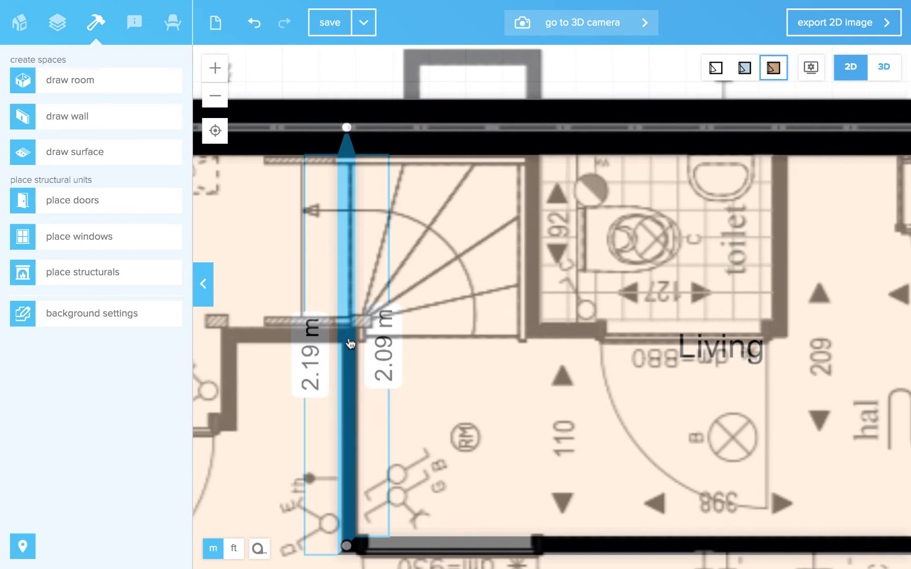
click(348, 338)
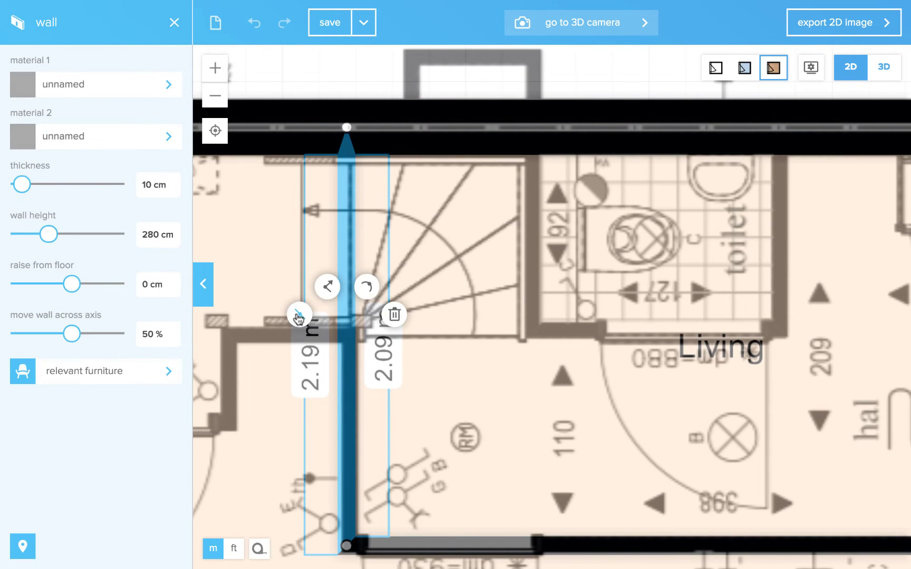
click(288, 333)
scroll(459, 319, down, 3)
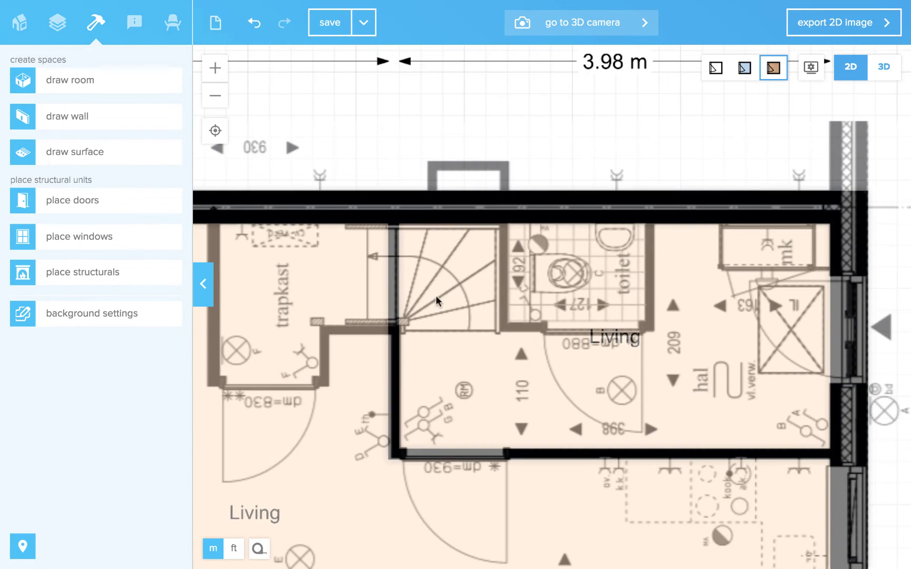
scroll(465, 289, down, 2)
drag(421, 282, 285, 286)
- Split the stair closet's lower wall at its jog and move the left part down to the closet door line
scroll(285, 286, up, 4)
click(359, 318)
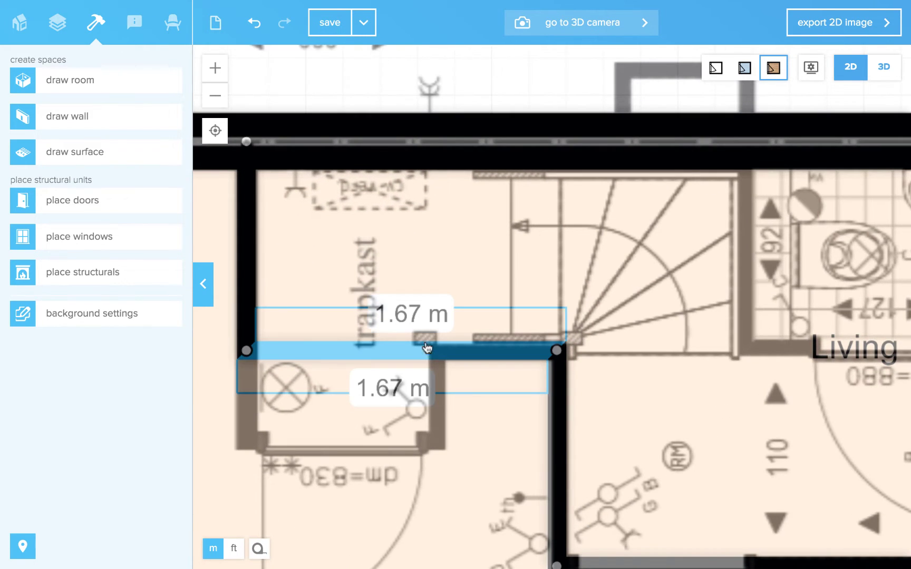
click(436, 358)
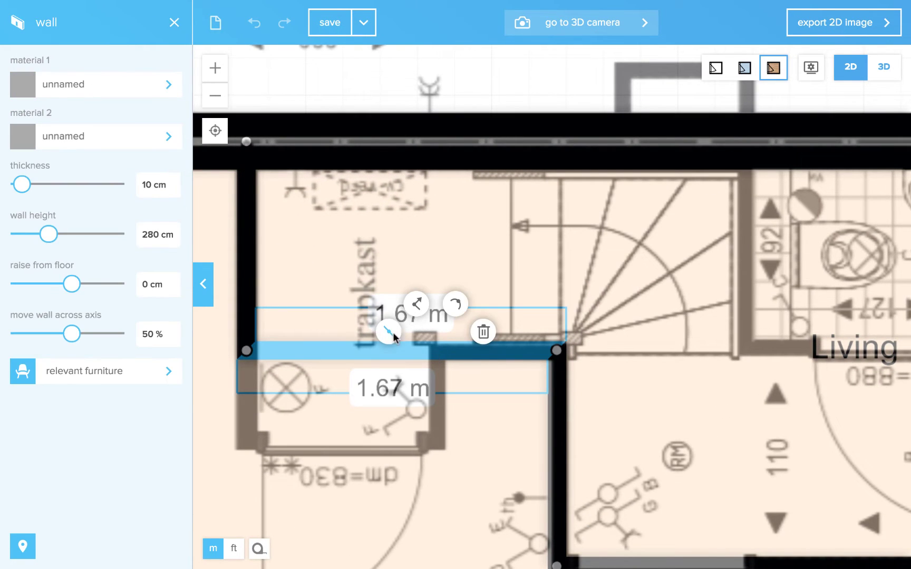
drag(396, 346, 406, 448)
- Draw the toilet as a room with 10 cm thick walls, about 1.24 m wide inside, over its outline beside the stairs
scroll(406, 447, down, 3)
drag(625, 481, 297, 426)
click(89, 81)
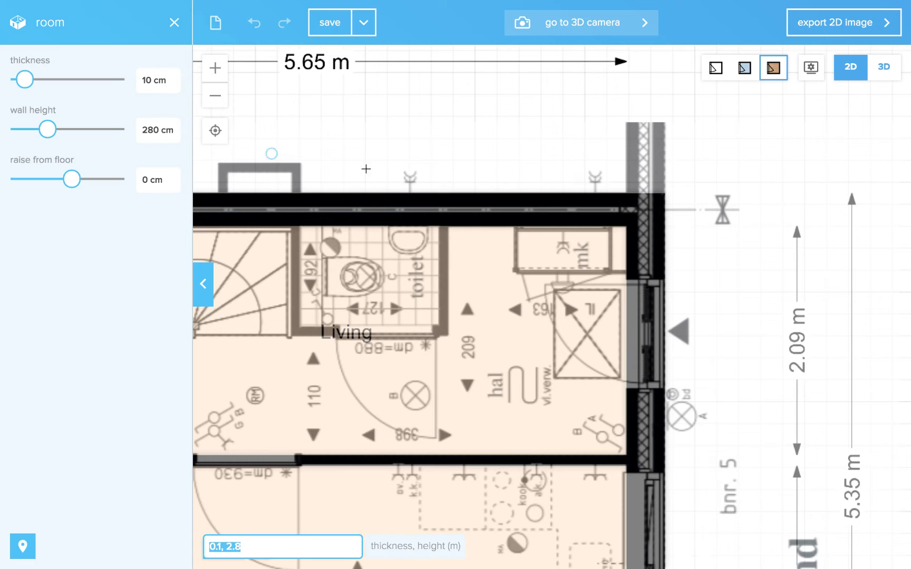
click(442, 210)
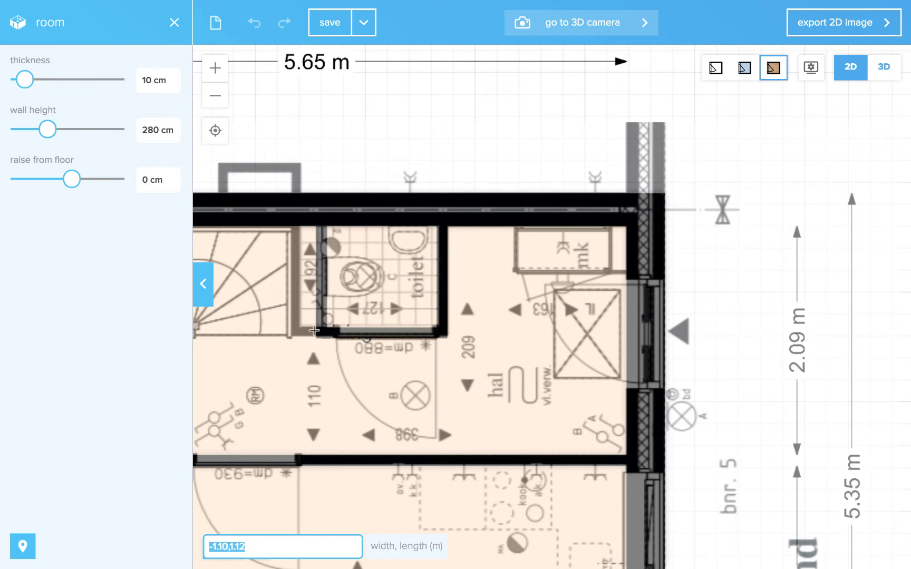
click(294, 331)
scroll(338, 342, up, 3)
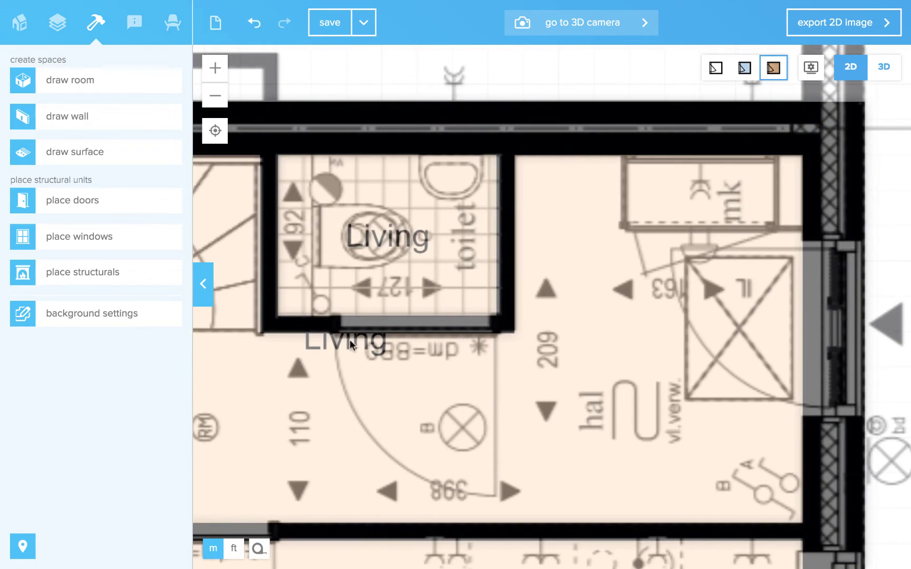
- Switch the 2D plan to the line-symbol display style and place a Fuse box structural in the hall's mk cupboard
drag(768, 210, 513, 275)
scroll(435, 316, down, 4)
scroll(448, 308, up, 5)
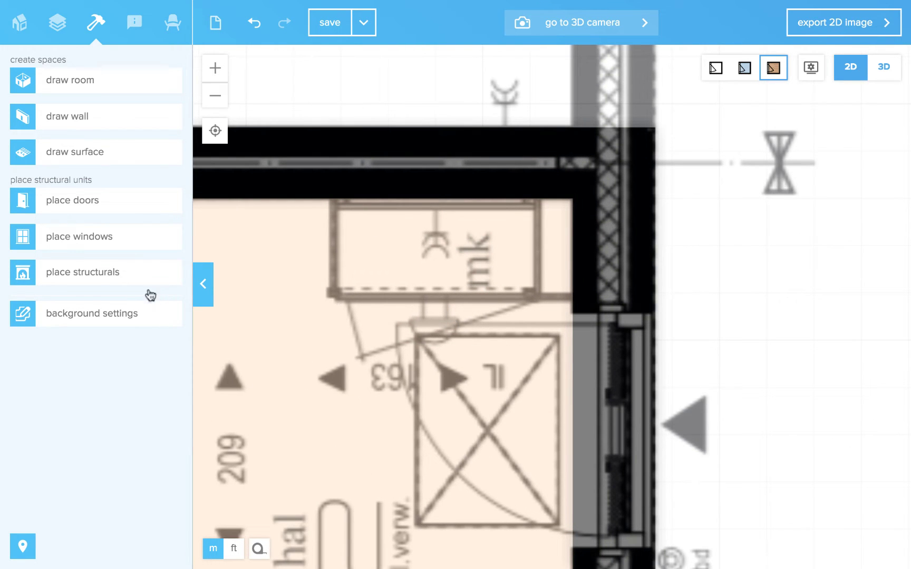
click(108, 277)
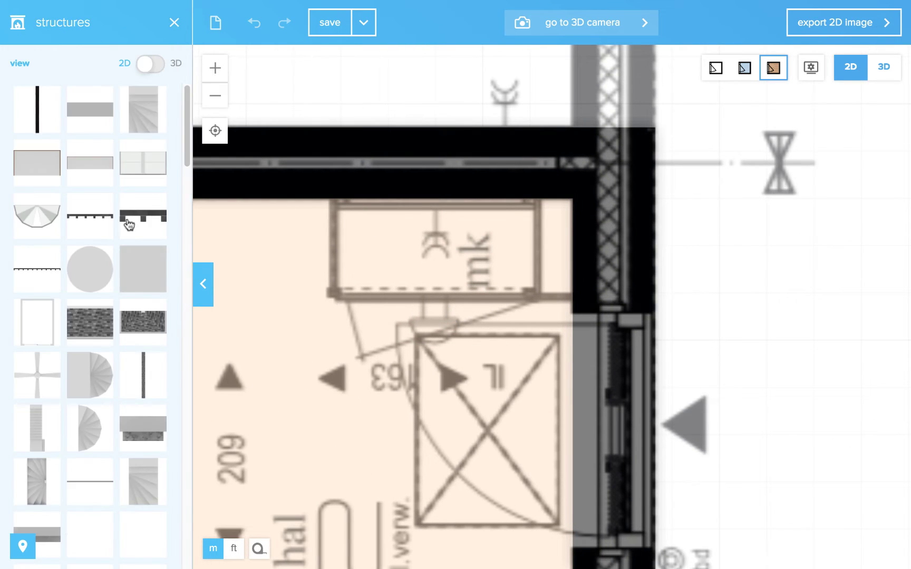
click(161, 67)
click(149, 66)
click(736, 69)
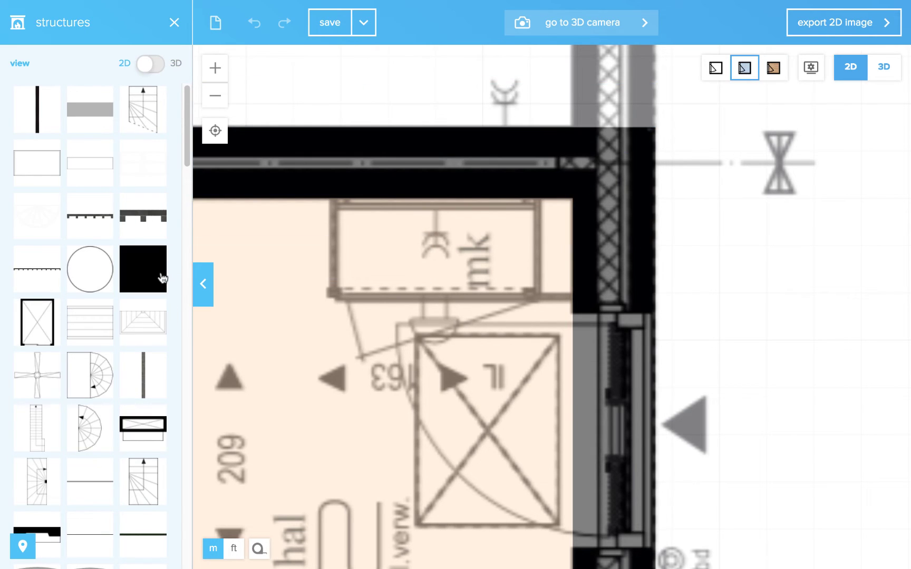
drag(186, 101, 227, 517)
scroll(138, 233, up, 15)
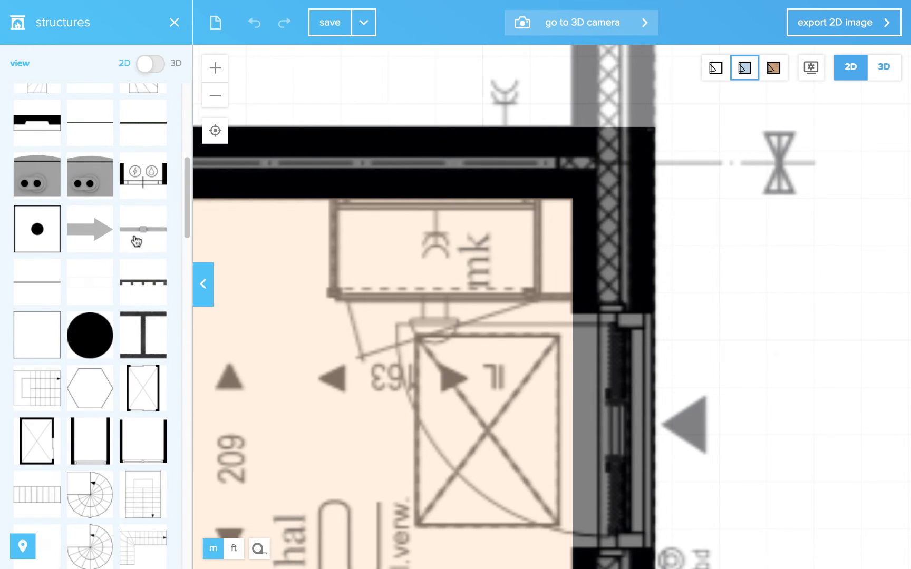
drag(149, 172, 460, 249)
- Stretch the fuse box to 101 cm wide and 50 cm long so it covers the mk cupboard outline
click(381, 269)
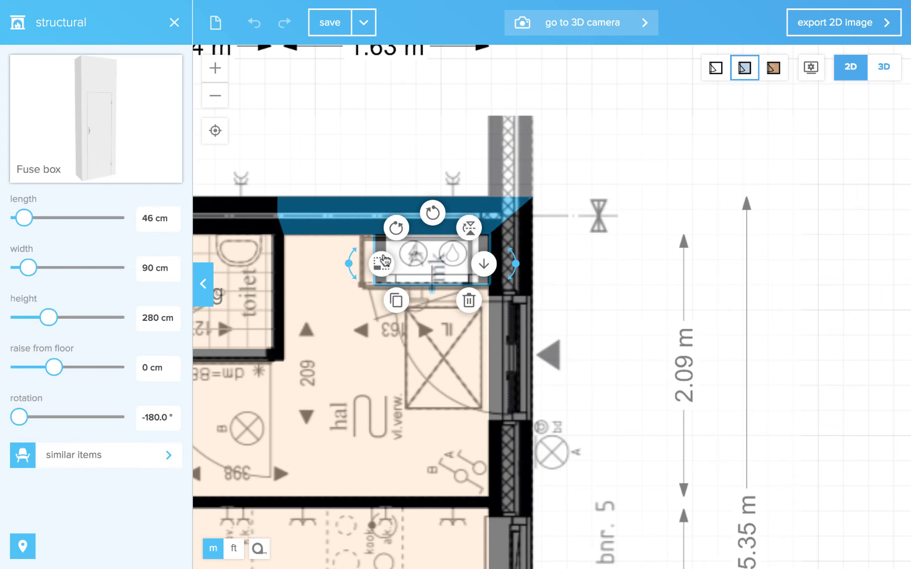
drag(368, 269, 353, 270)
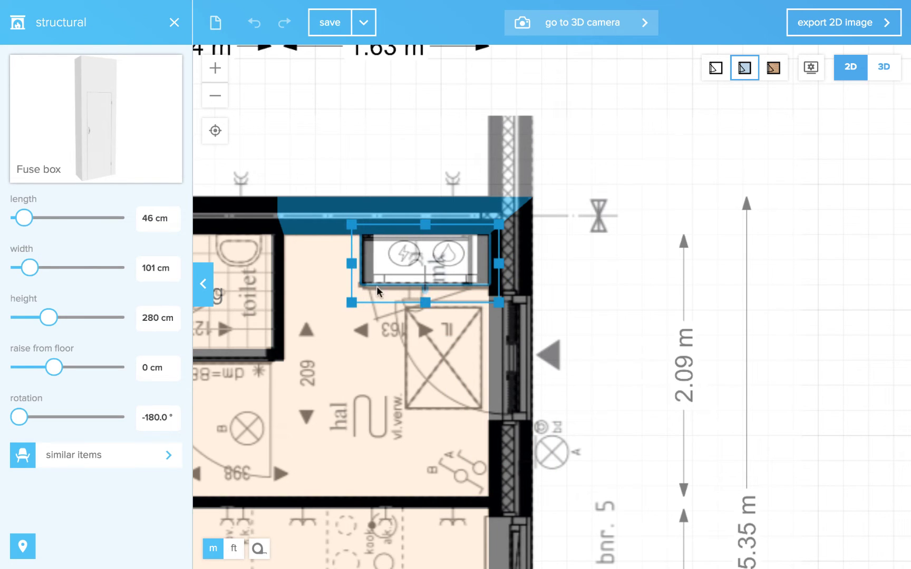
drag(429, 305, 425, 310)
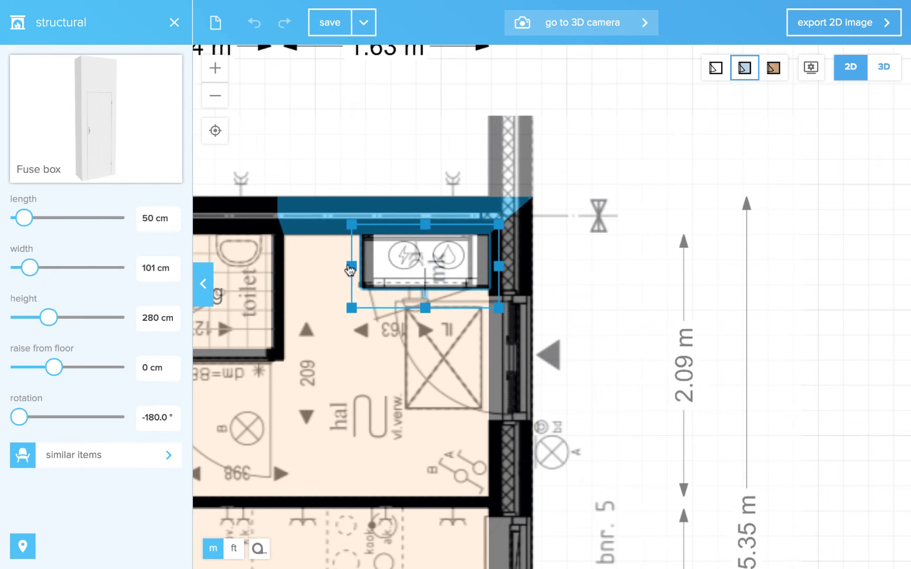
drag(350, 270, 349, 271)
click(637, 258)
scroll(632, 268, down, 2)
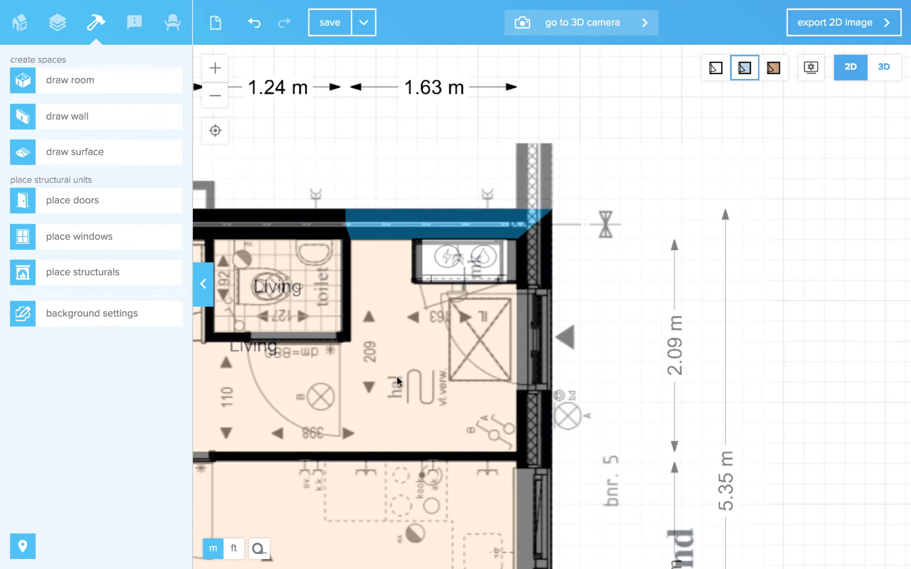
- Draw the small shaft on the kitchen side of the lower long wall as a room with 10 cm thick walls
drag(395, 379, 536, 329)
scroll(536, 329, up, 3)
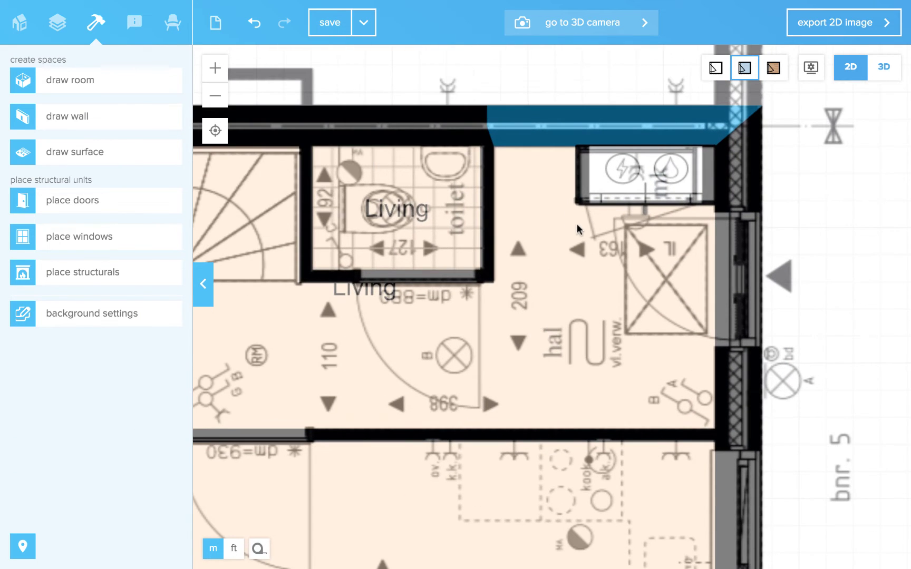
drag(408, 369, 443, 362)
scroll(441, 363, down, 2)
drag(381, 475, 433, 289)
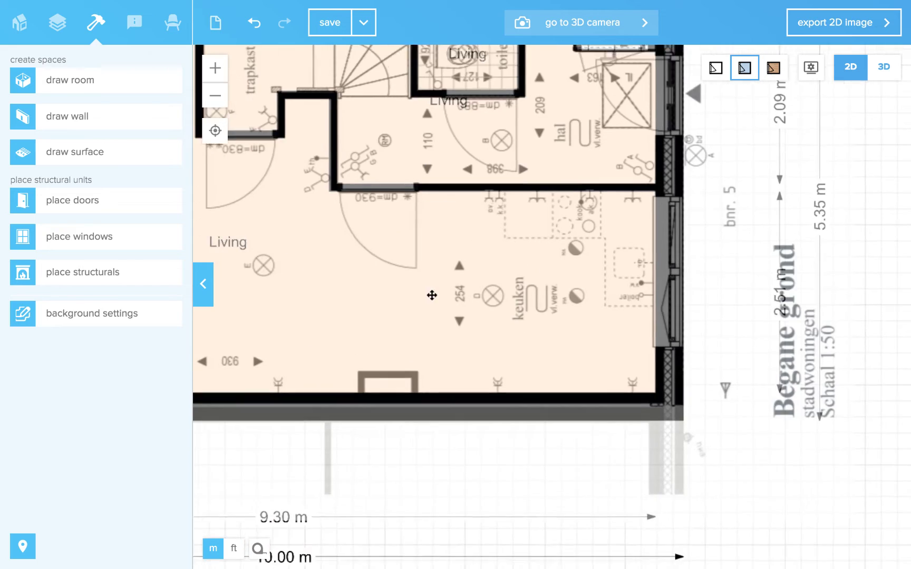
scroll(433, 319, down, 2)
scroll(471, 393, up, 5)
click(45, 91)
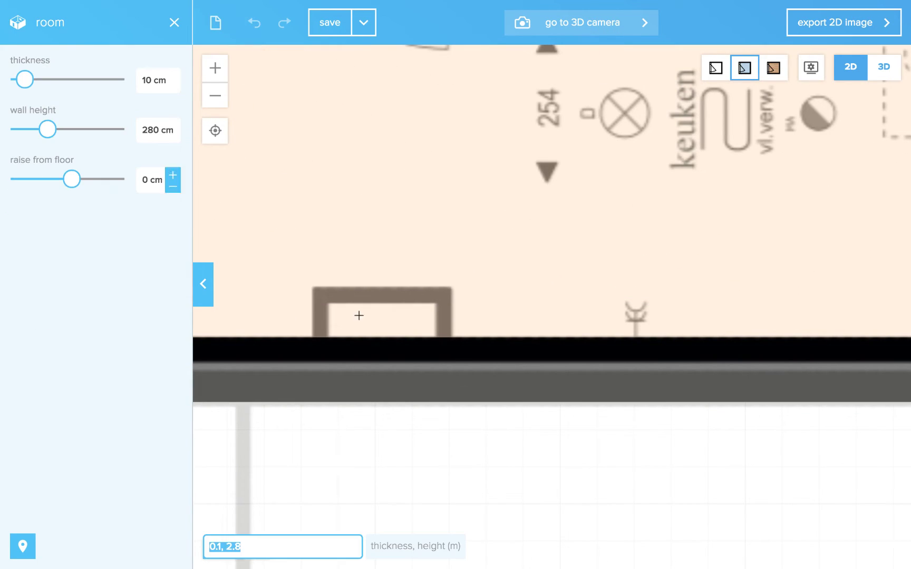
click(446, 370)
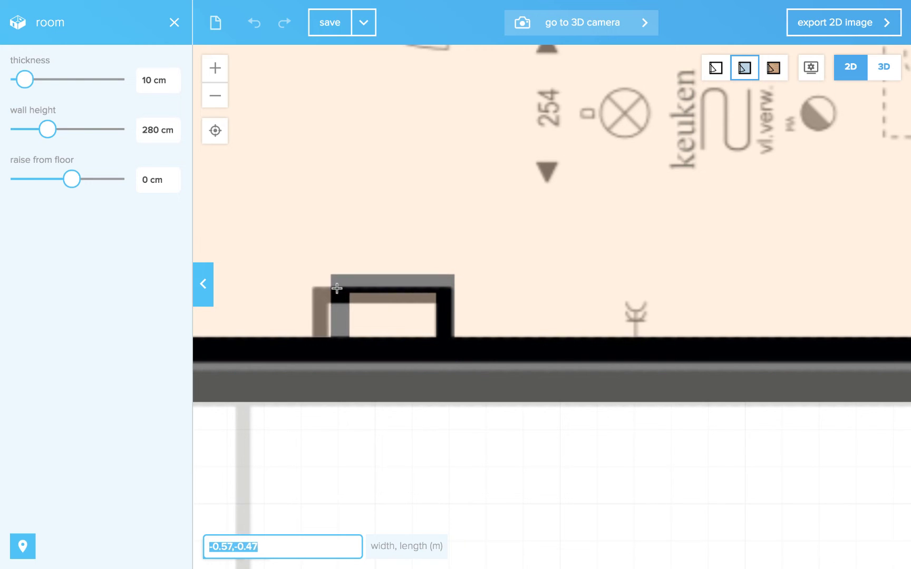
click(323, 299)
- Place a 98 cm wide Standard door in the stair closet's door opening
scroll(372, 264, down, 6)
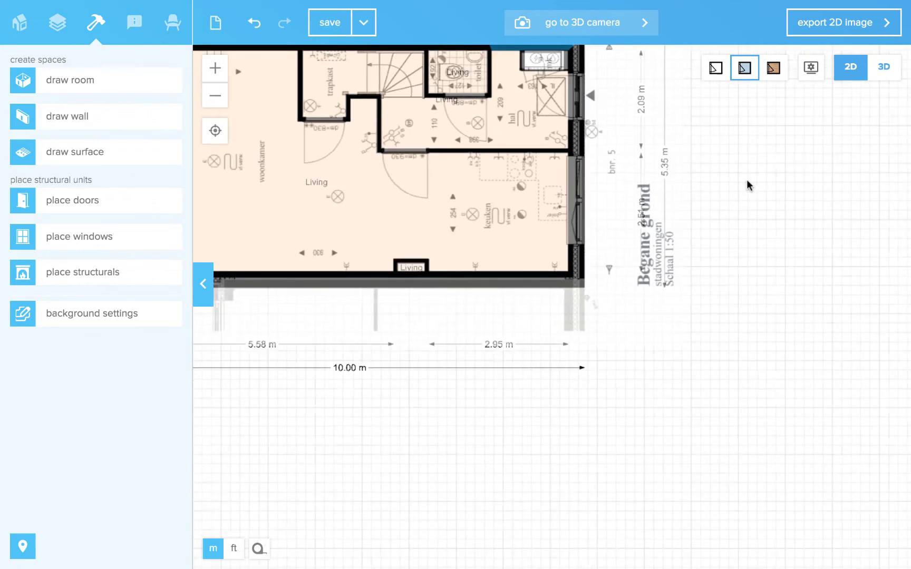
scroll(290, 143, down, 2)
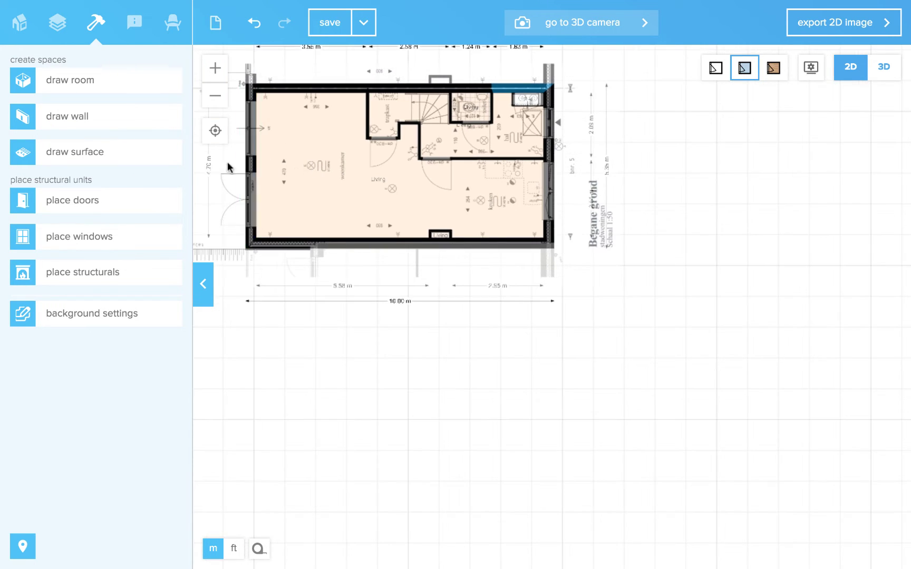
scroll(365, 230, up, 5)
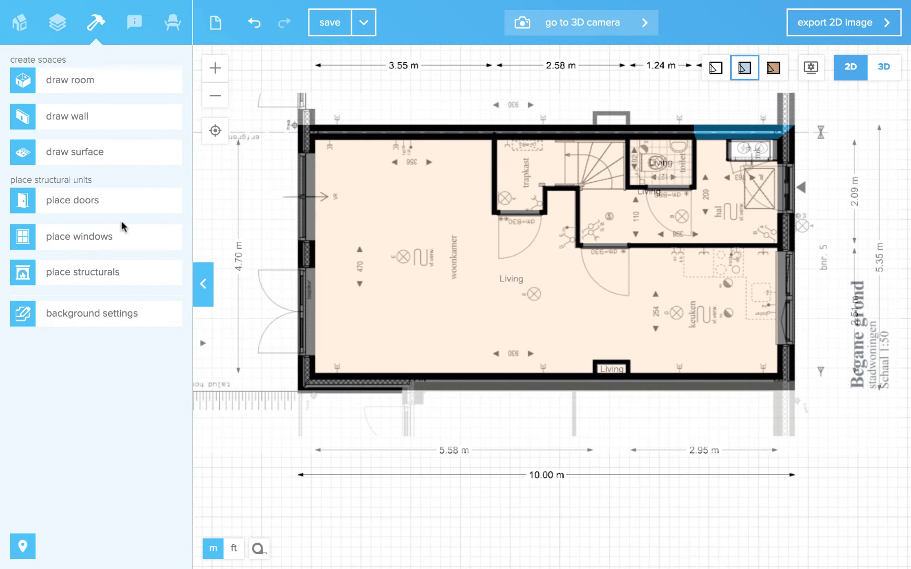
click(91, 204)
click(20, 122)
click(519, 209)
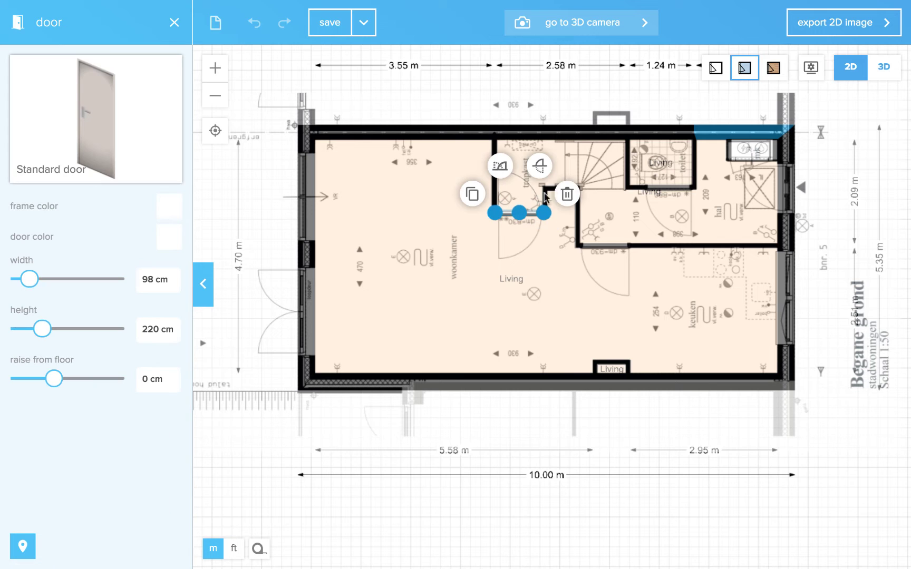
scroll(654, 195, up, 5)
- Copy the closet door into the toilet's door opening and mirror its hinge side to match the backdrop
click(286, 221)
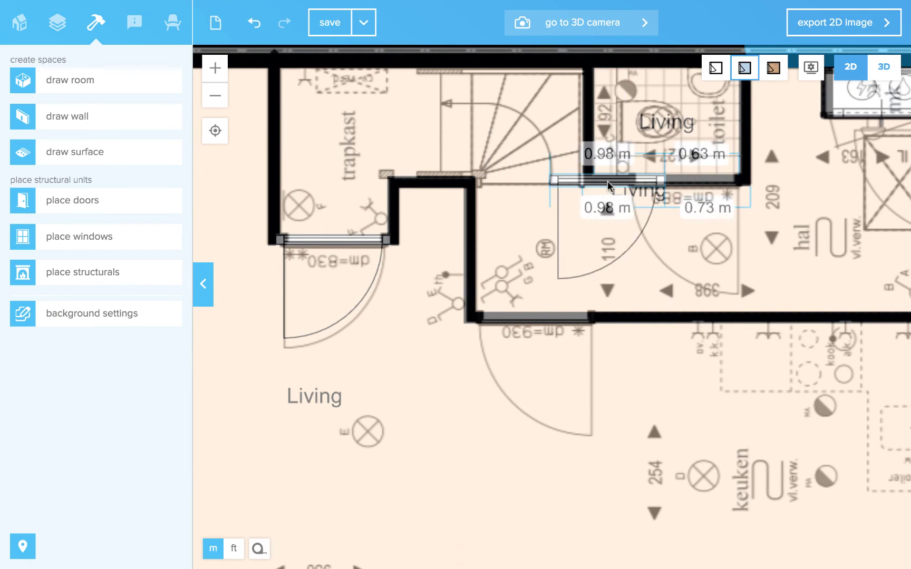
click(682, 180)
click(683, 180)
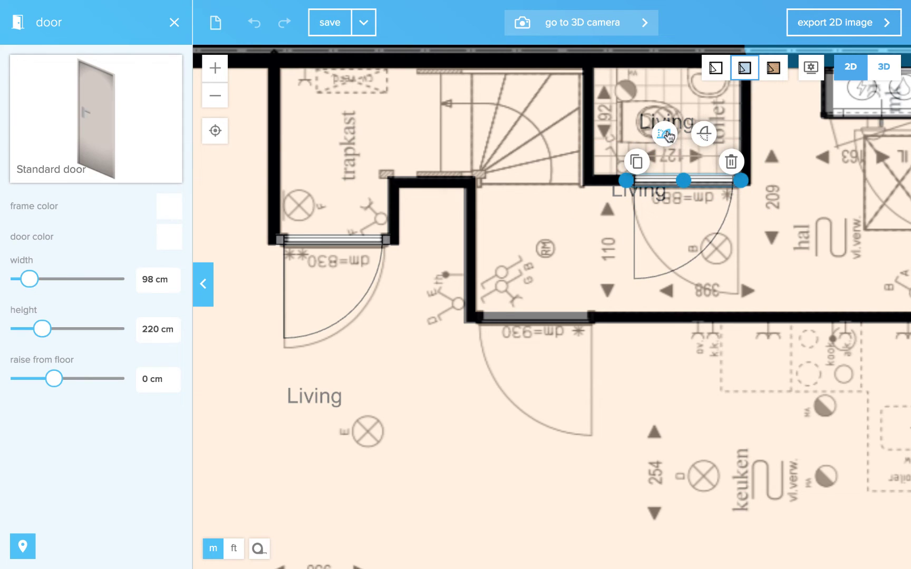
click(665, 135)
- Copy the toilet door into the opening between the hall and the living room
click(637, 161)
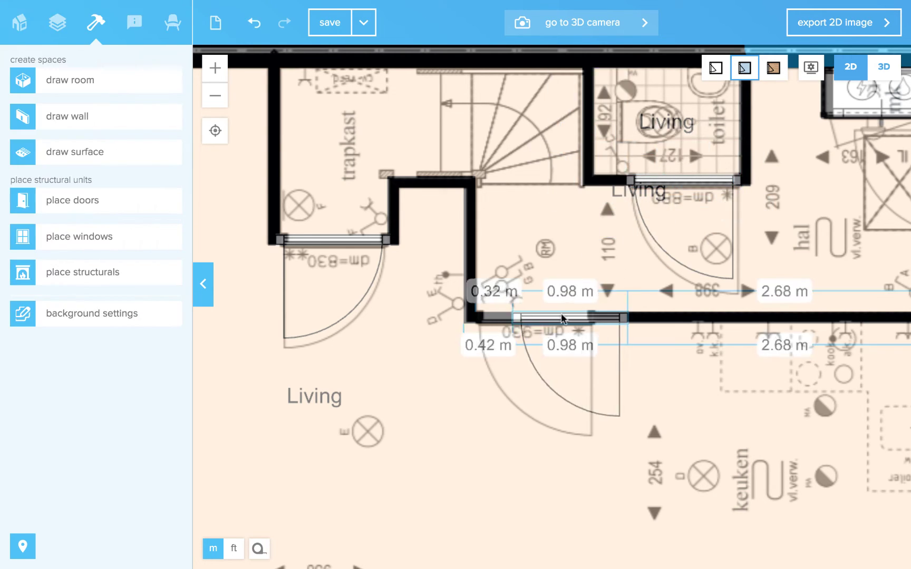
click(529, 330)
scroll(359, 348, down, 3)
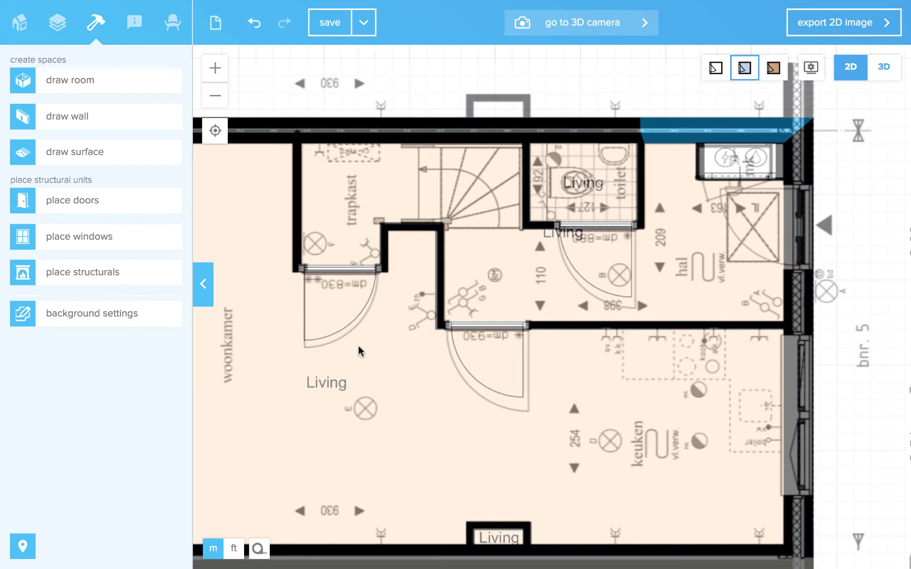
drag(444, 398, 342, 386)
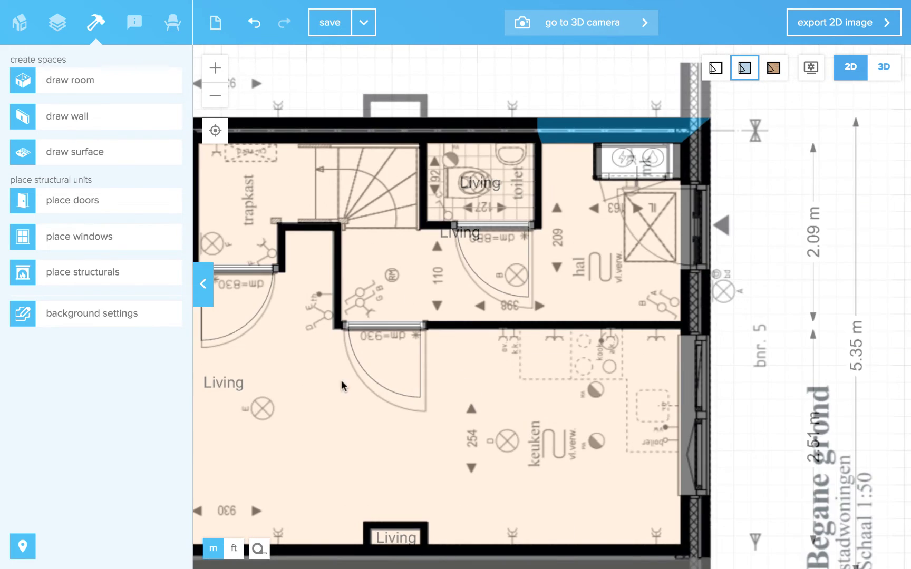
- Copy the living room door into the front door opening of the hall's exterior wall and mirror its hinge side
click(388, 331)
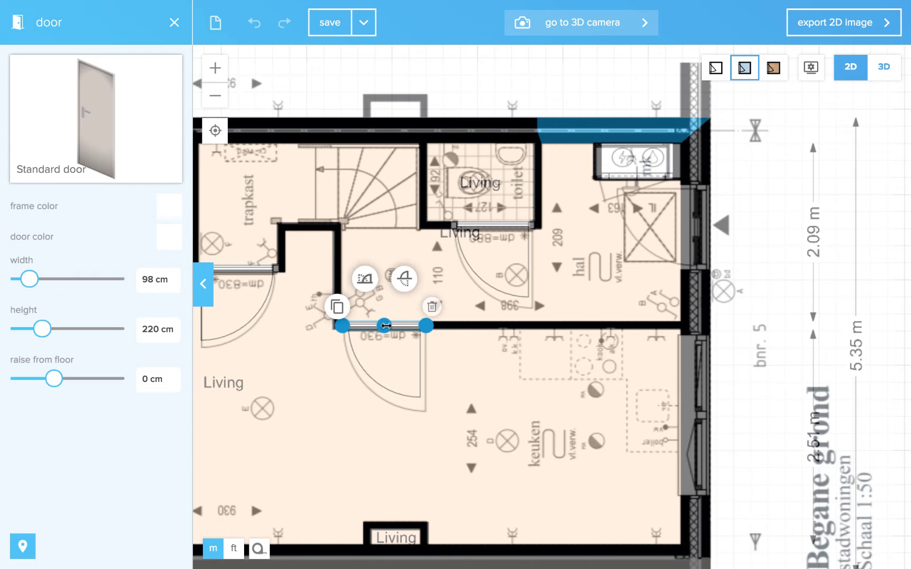
click(337, 307)
drag(693, 228, 693, 227)
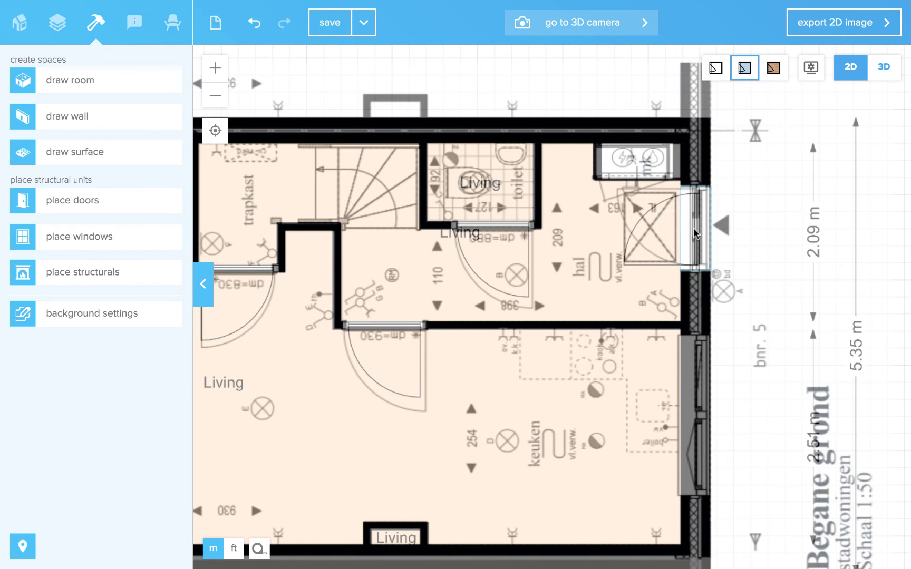
click(694, 228)
click(677, 184)
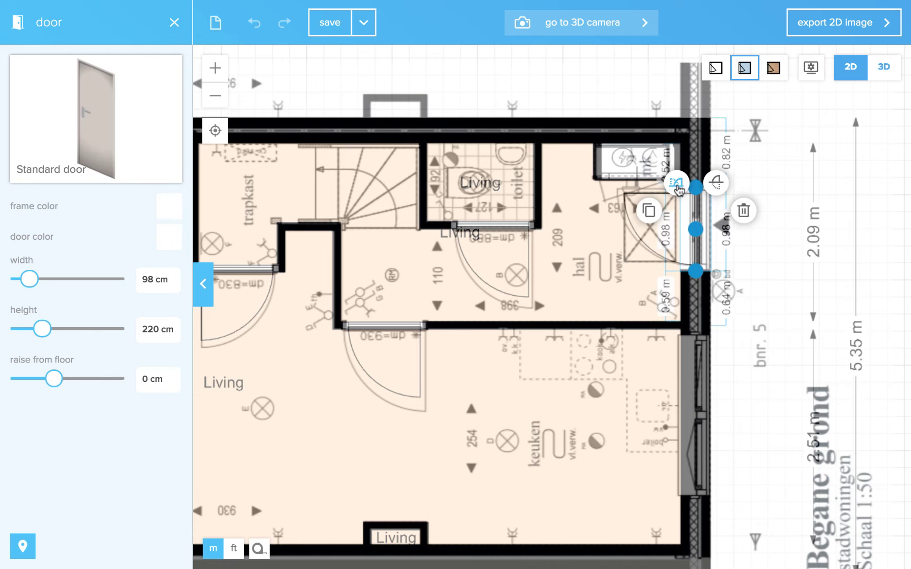
click(790, 204)
- Place an outward-opening double door in the loopdeur opening of the living room's exterior wall
drag(344, 429, 862, 377)
scroll(624, 344, up, 3)
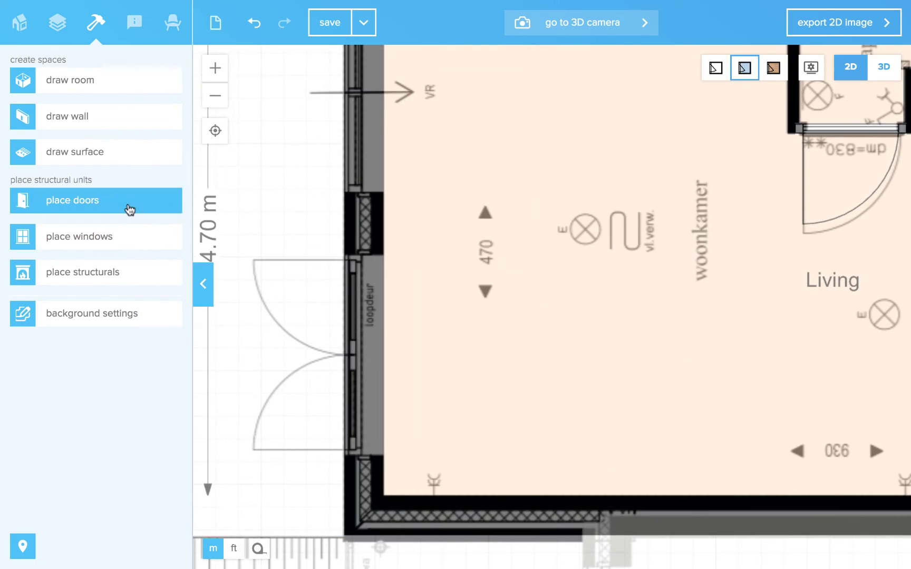
click(127, 206)
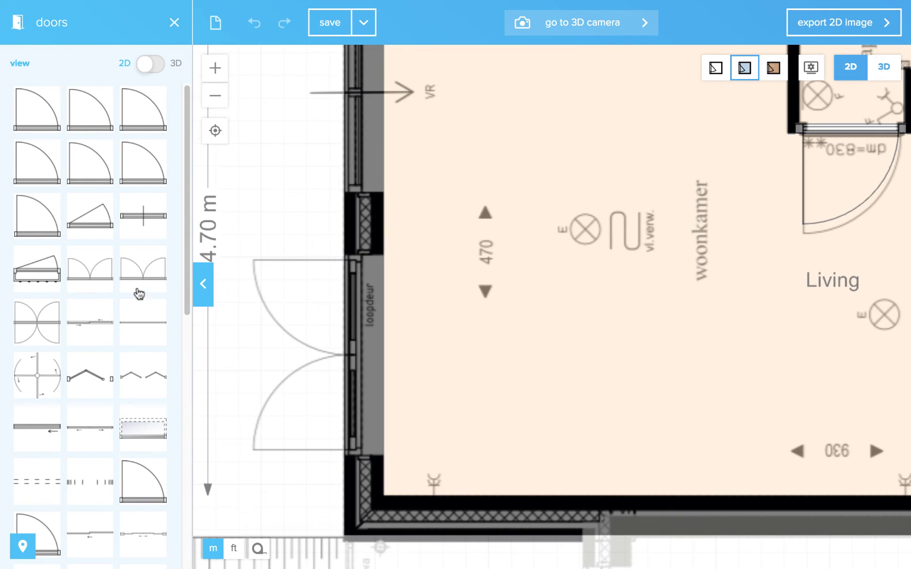
mouse_move(95, 276)
mouse_down()
mouse_move(281, 355)
mouse_move(339, 358)
mouse_up()
- Place a Two pane window in the living room's exterior window opening above the double door and stretch it to 173 cm wide
drag(459, 240, 501, 390)
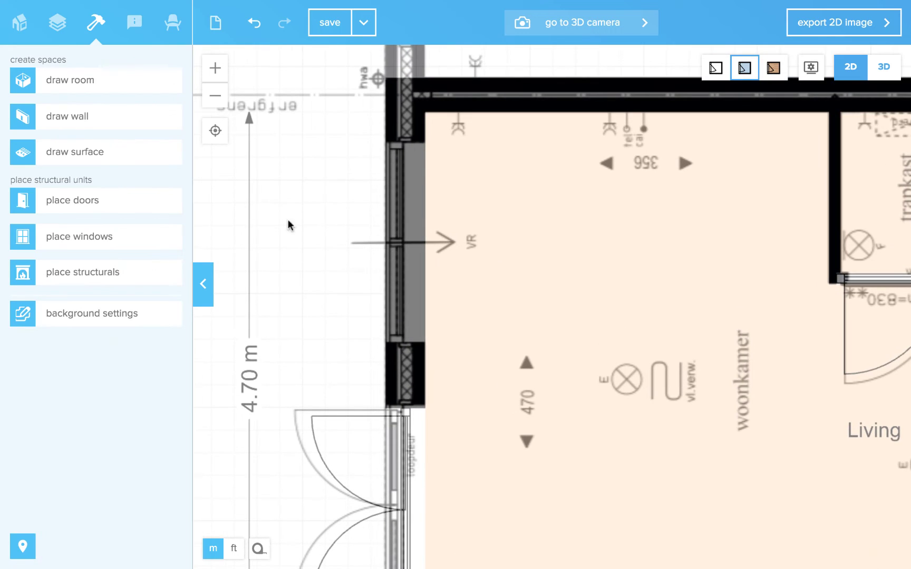
click(71, 238)
drag(38, 110, 26, 158)
drag(95, 110, 385, 241)
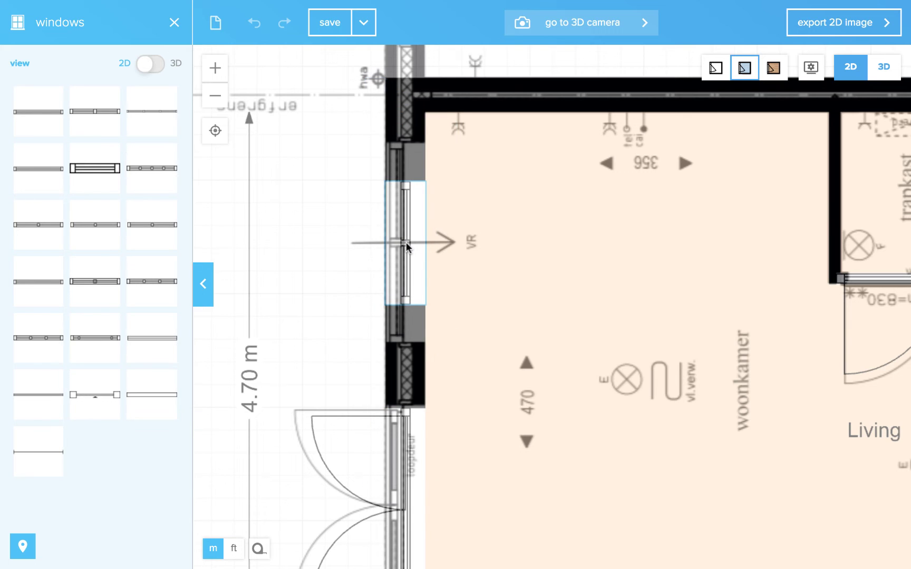
click(407, 244)
drag(404, 184, 405, 143)
drag(406, 305, 405, 338)
click(658, 361)
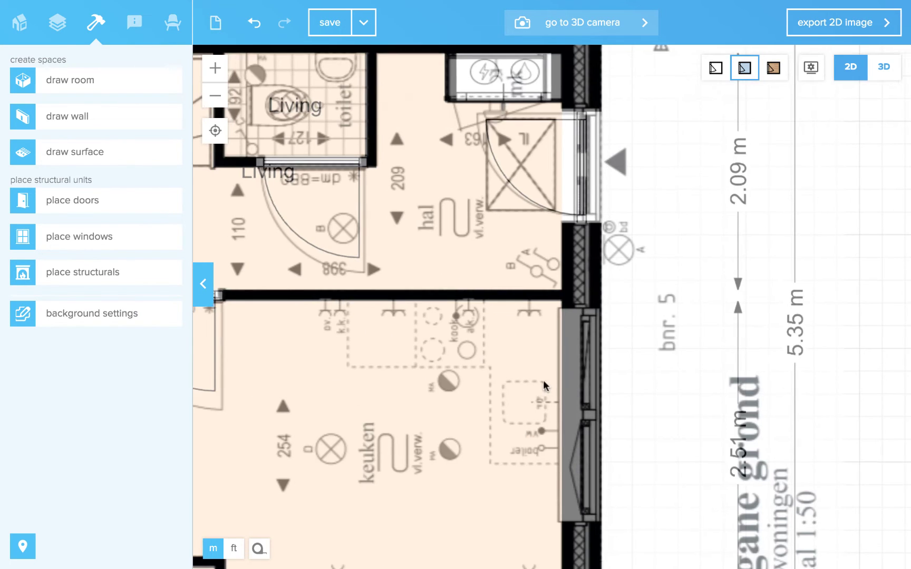
- Copy the living room's Two pane window into the kitchen window opening of the opposite exterior wall
drag(545, 382, 422, 278)
scroll(314, 301, down, 3)
drag(384, 313, 822, 297)
scroll(822, 297, down, 2)
click(387, 194)
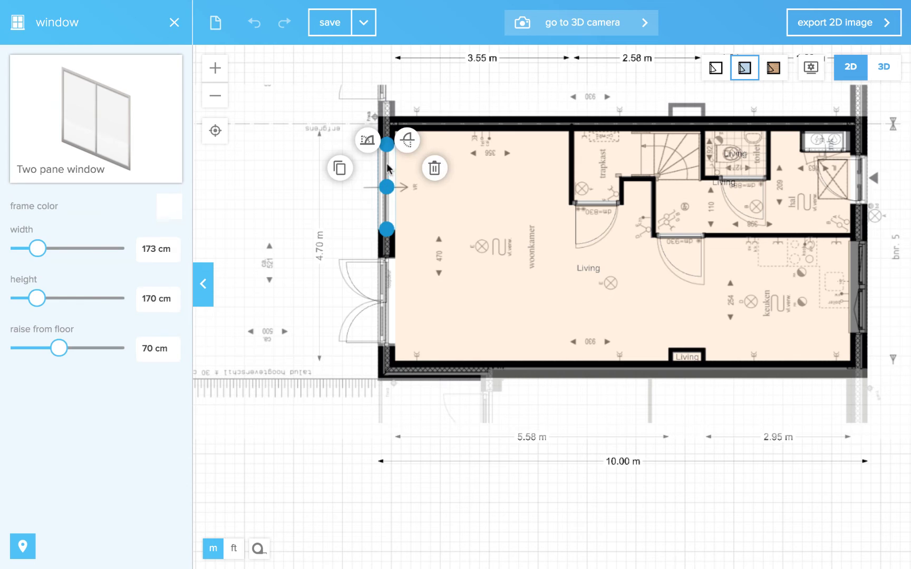
click(332, 168)
drag(811, 294, 863, 287)
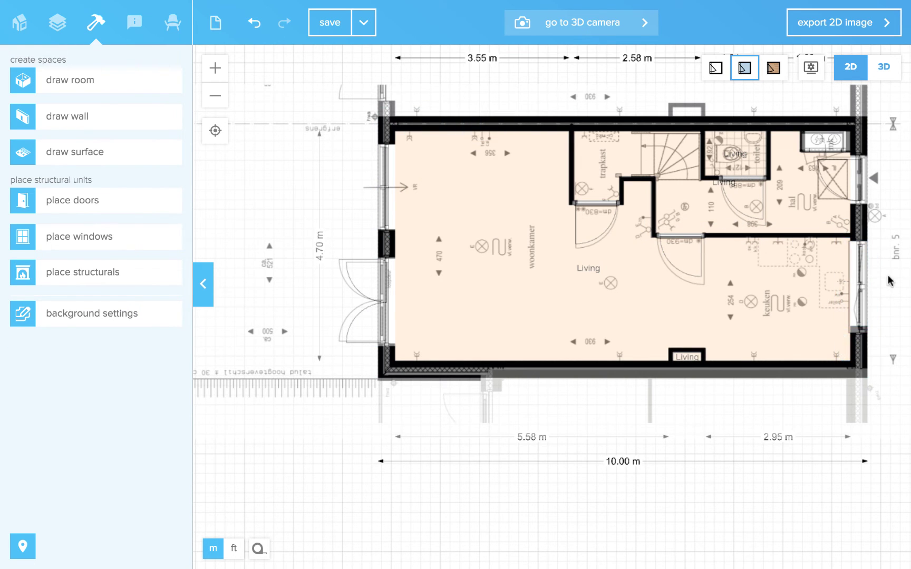
- Stretch the kitchen window to 186 cm wide so that it fills its opening on the floor plan
scroll(696, 301, up, 5)
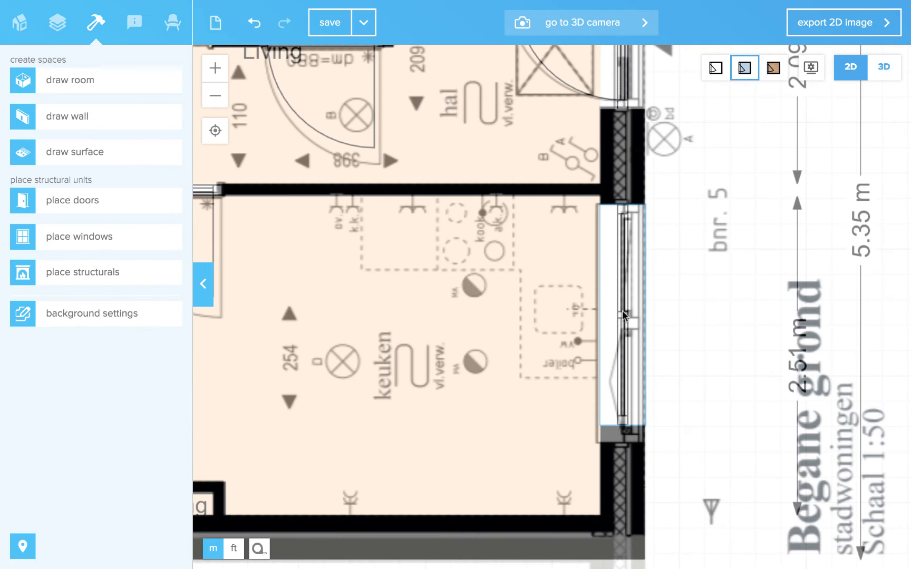
click(622, 314)
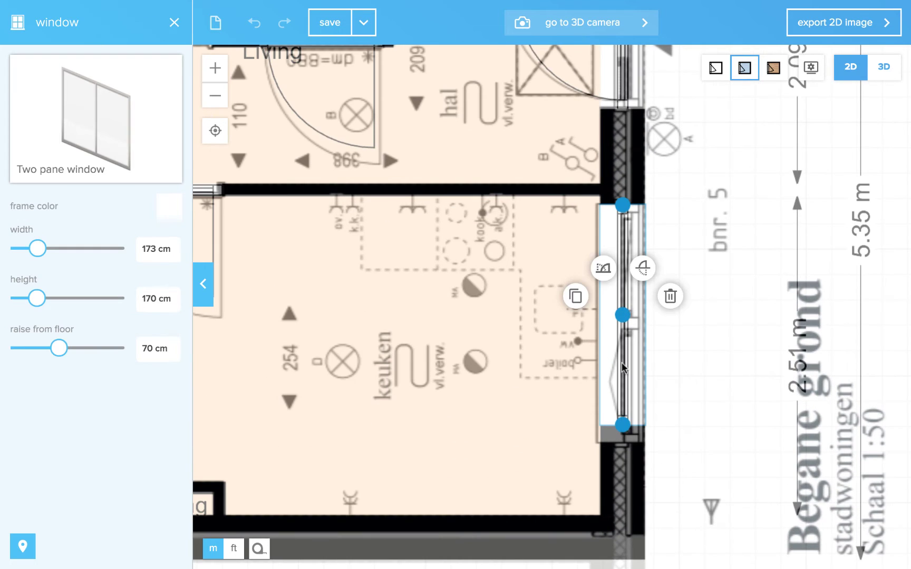
drag(622, 424, 624, 444)
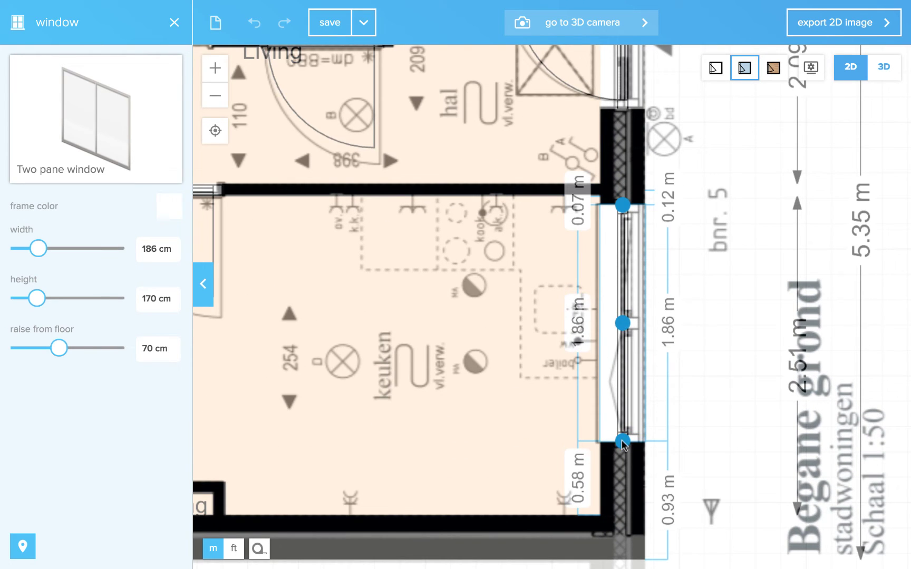
click(492, 415)
- Browse the furniture library's architecture category for staircases
scroll(574, 387, down, 3)
scroll(282, 360, down, 1)
scroll(436, 282, up, 2)
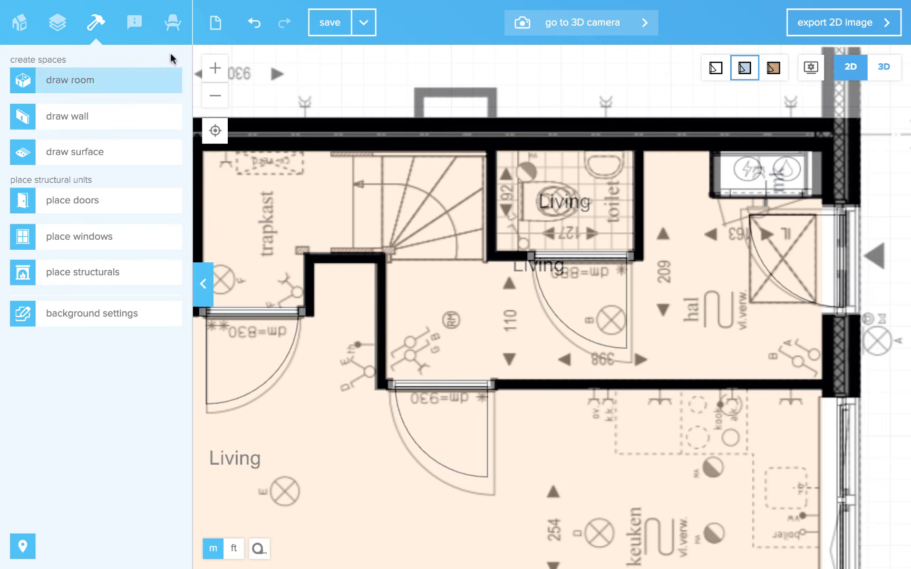
click(172, 23)
click(103, 135)
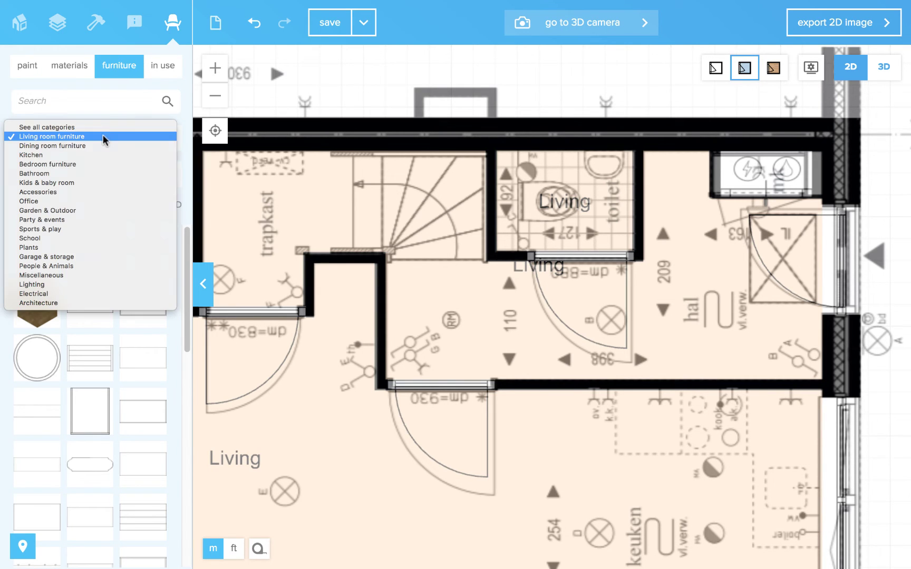
click(50, 304)
click(100, 172)
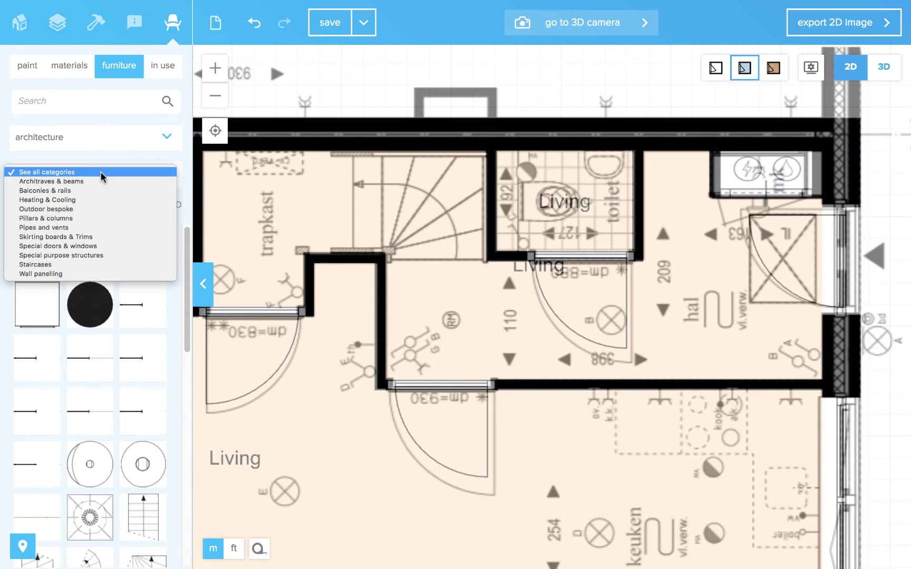
click(54, 263)
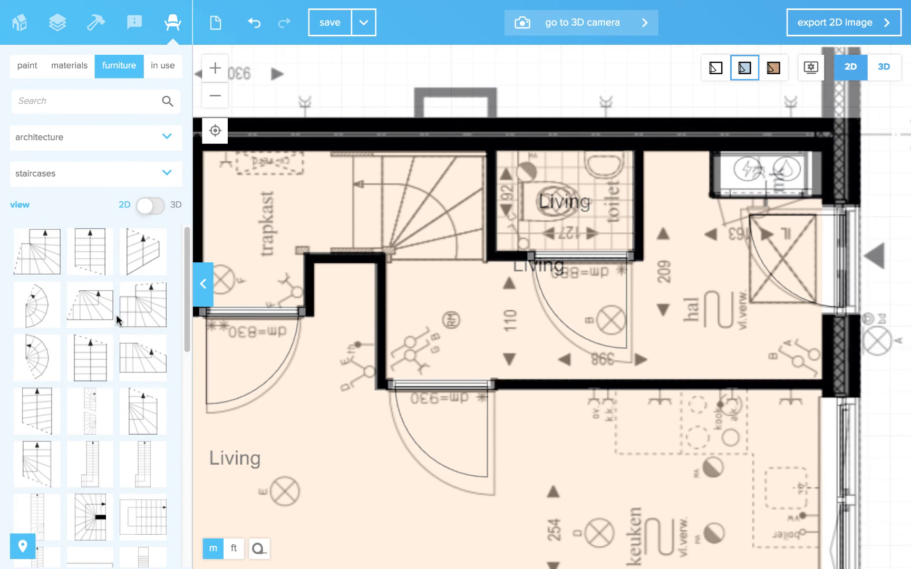
scroll(134, 369, down, 1)
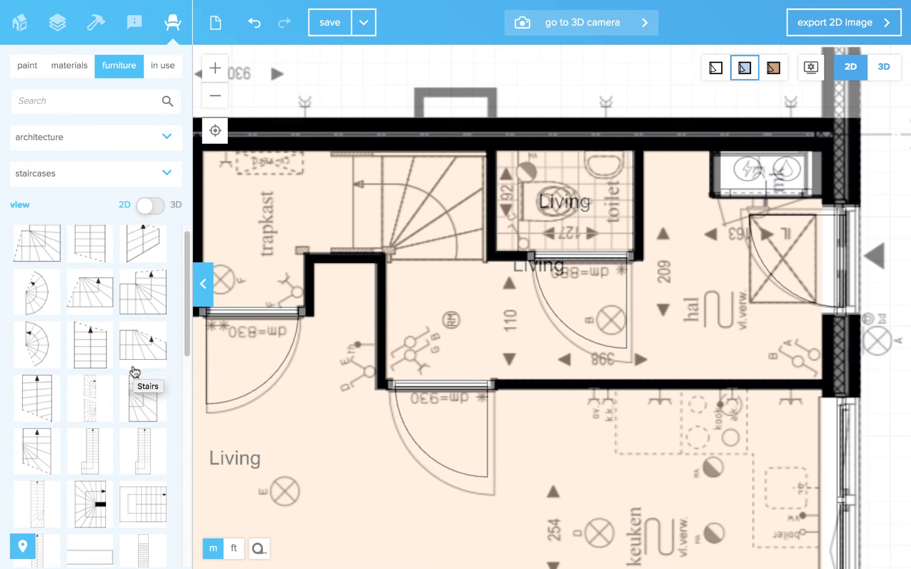
- Place the Stairs (downwards) item over the drawn staircase beside the toilet, rotated to 90° and raised 116 cm from the floor
drag(163, 407, 331, 270)
click(330, 321)
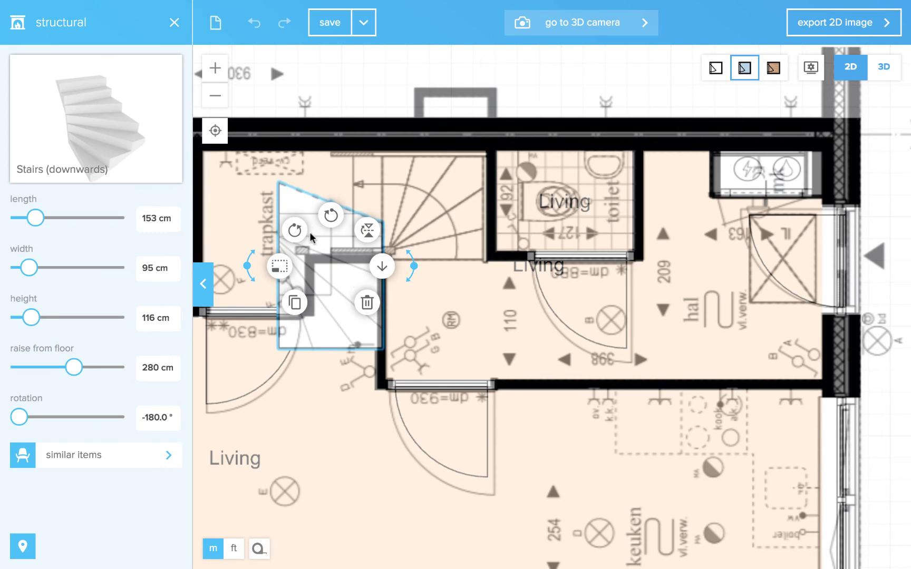
click(295, 232)
click(307, 389)
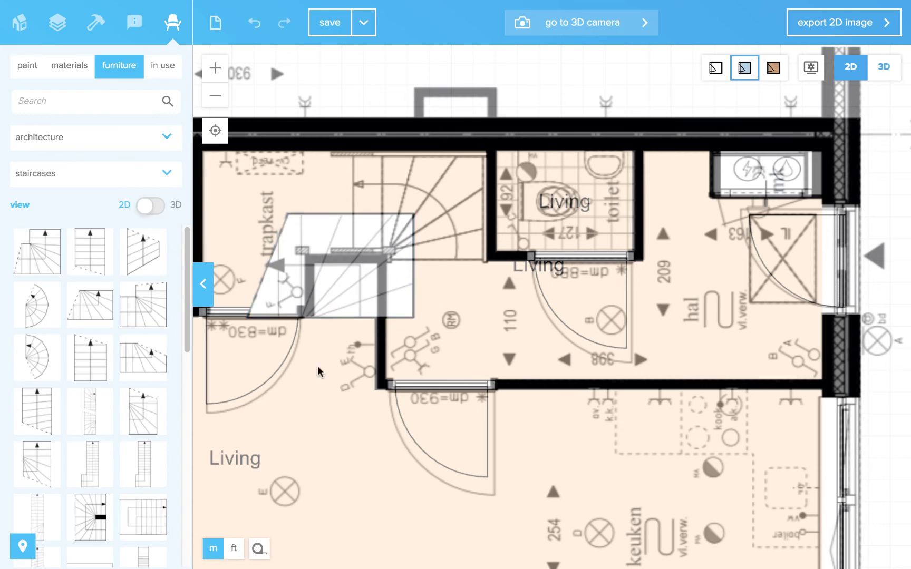
scroll(446, 223, up, 3)
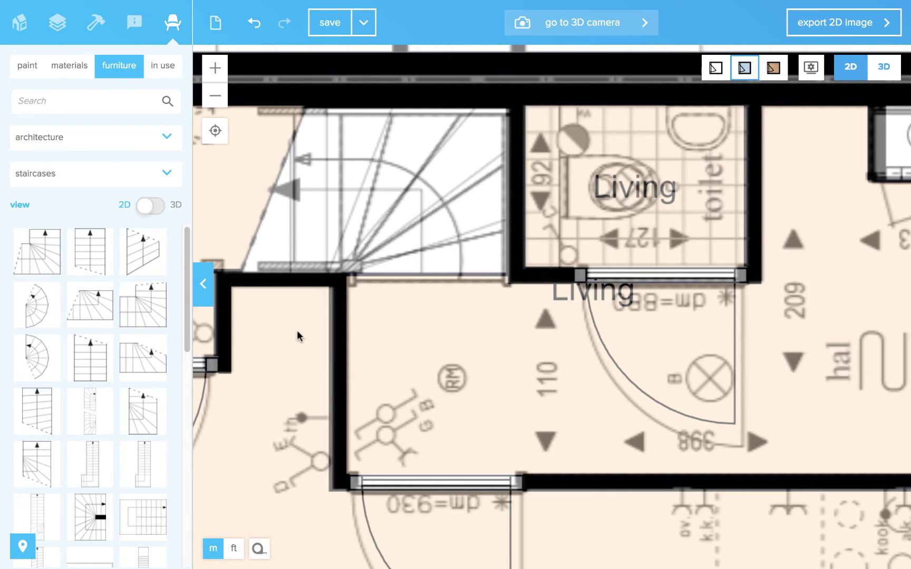
click(370, 247)
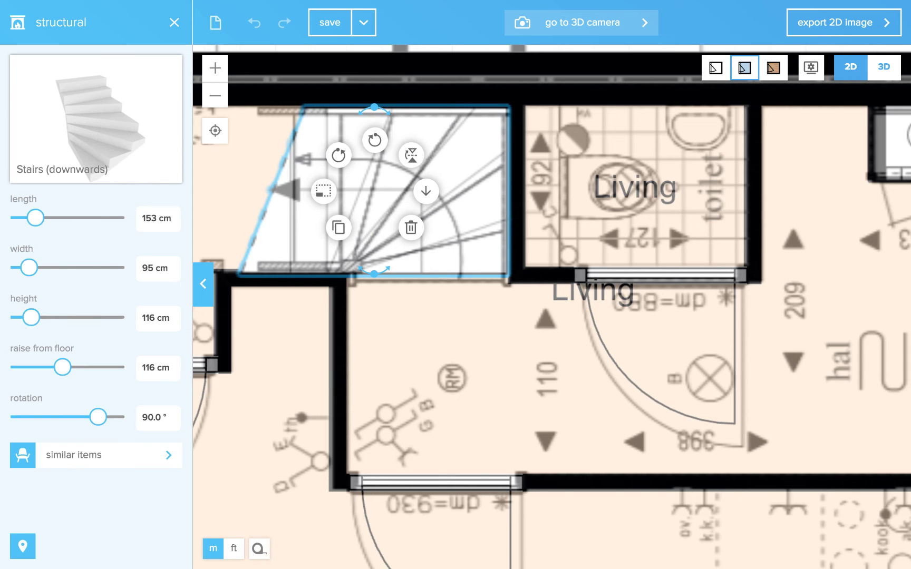
click(296, 408)
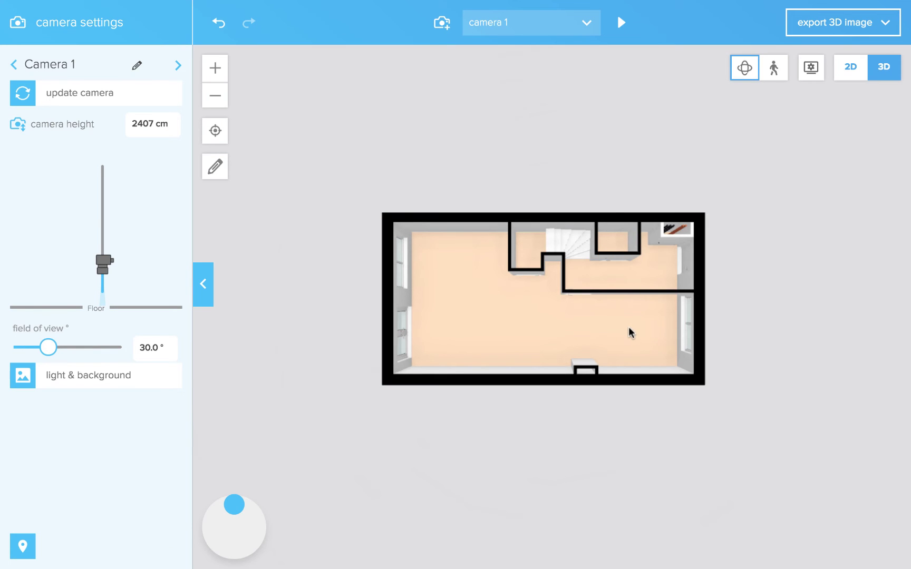
- Walk through the house in 3D at eye level to examine the living room, doors, windows and staircase
double_click(627, 331)
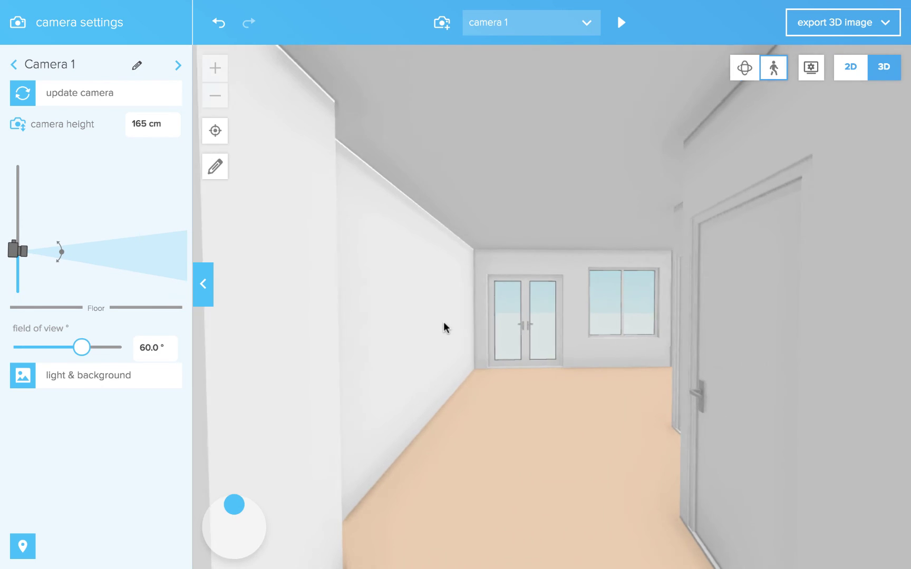
key(Right)
key(Left)
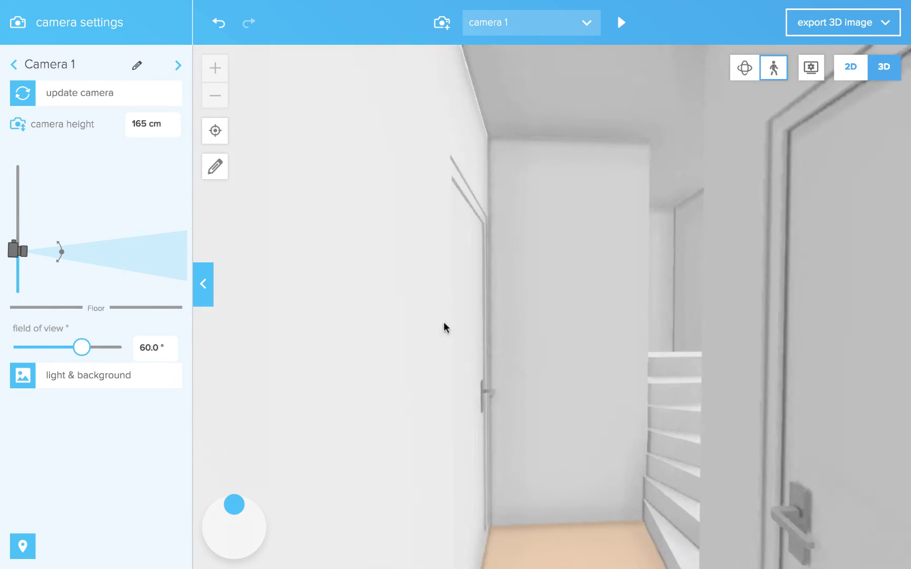
double_click(652, 394)
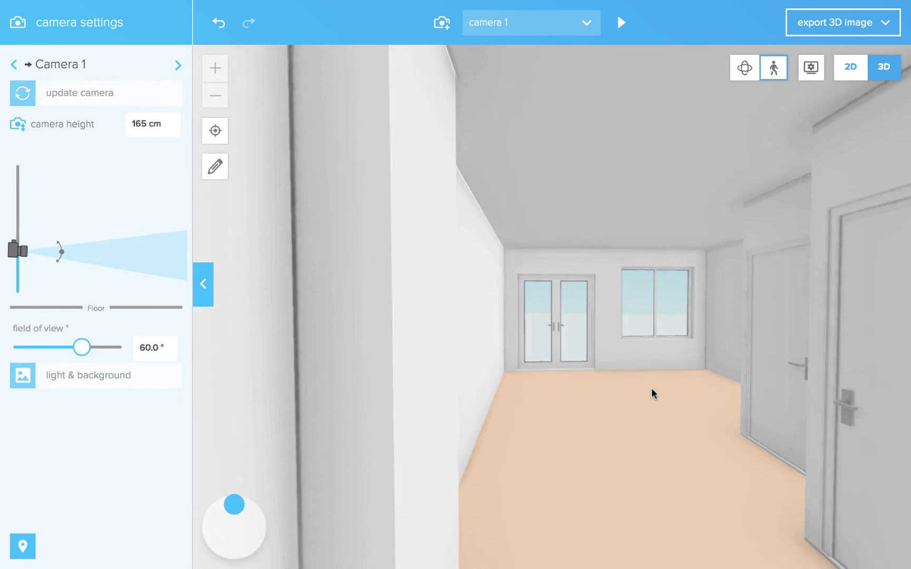
drag(490, 383, 584, 387)
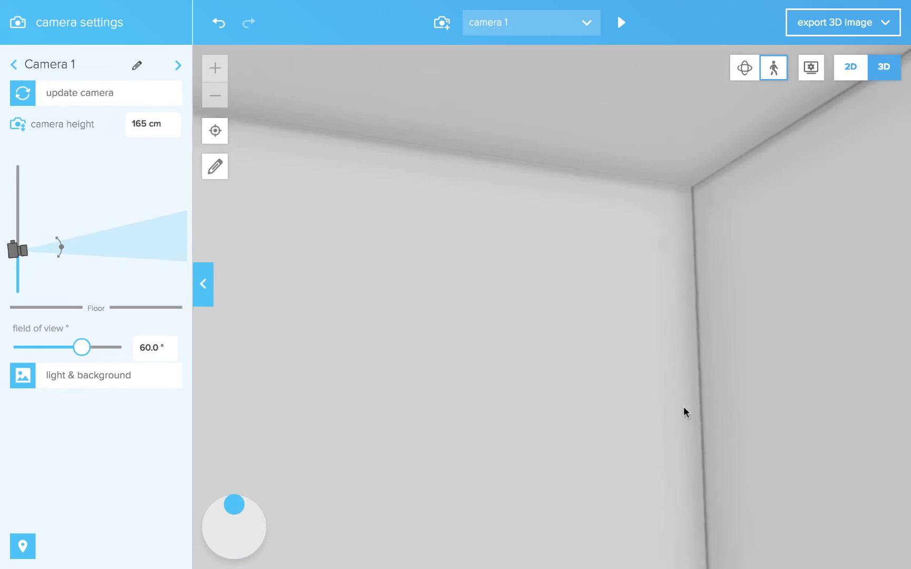
mouse_move(711, 414)
mouse_down()
mouse_move(783, 418)
mouse_move(724, 406)
mouse_up()
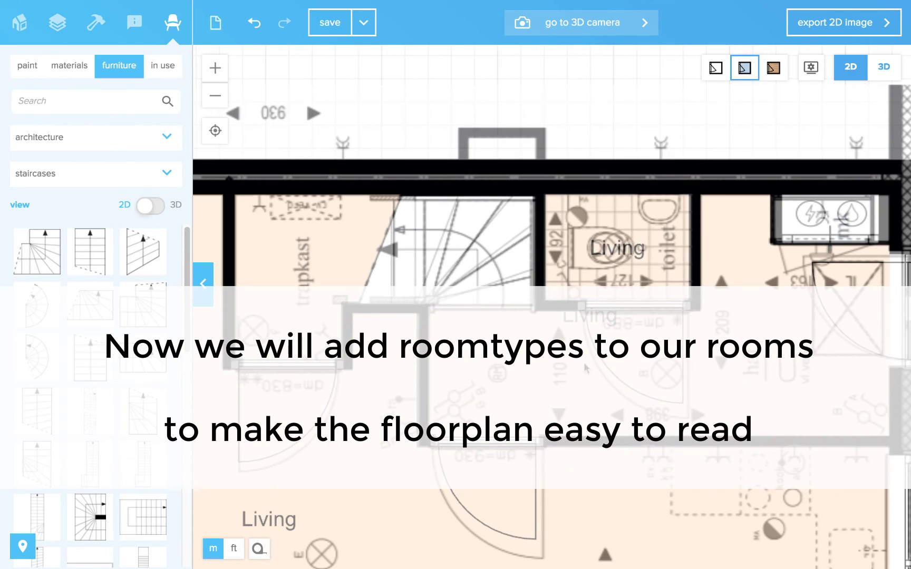
- Assign the house room types Living, Hallway and Toilet to the living room, hall and toilet respectively
scroll(584, 365, down, 3)
drag(507, 411, 546, 320)
drag(442, 411, 494, 308)
scroll(493, 308, down, 1)
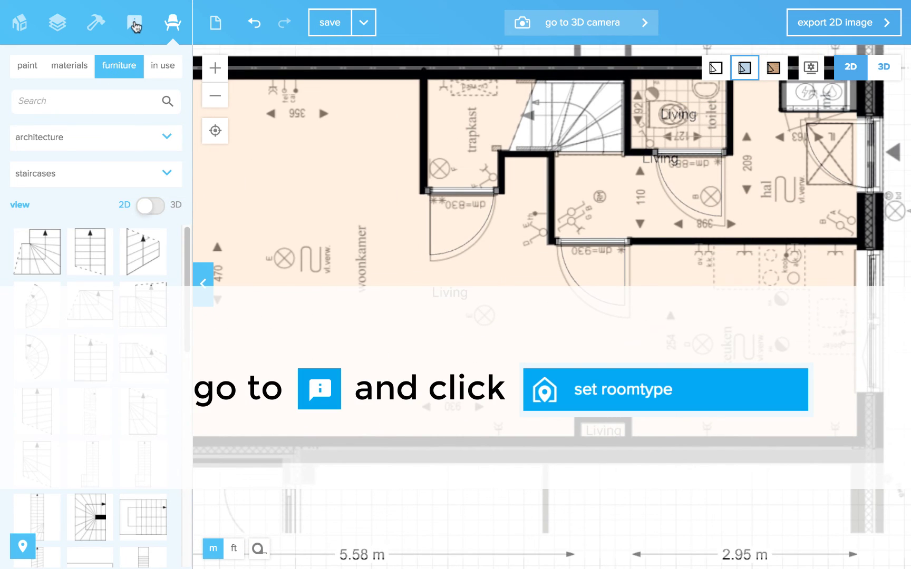
click(134, 22)
click(79, 79)
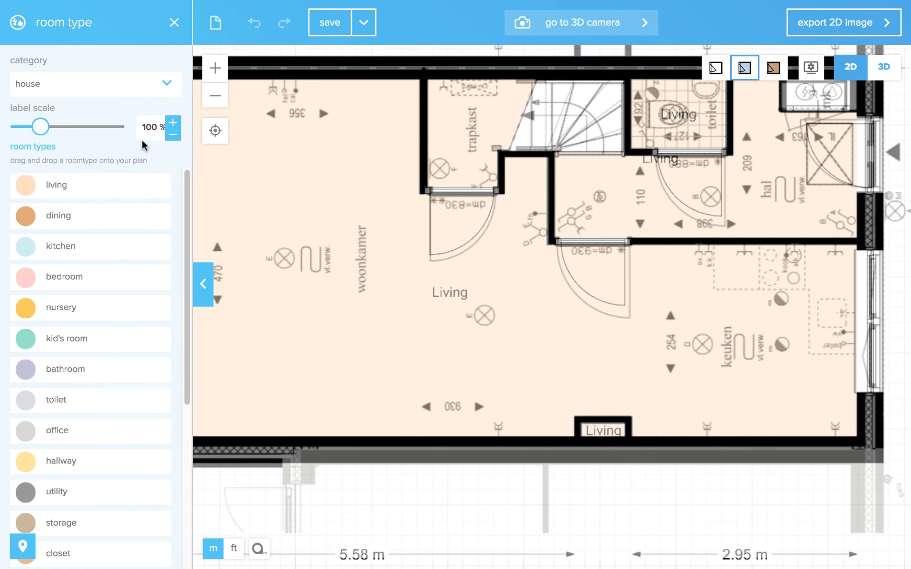
drag(38, 182, 455, 281)
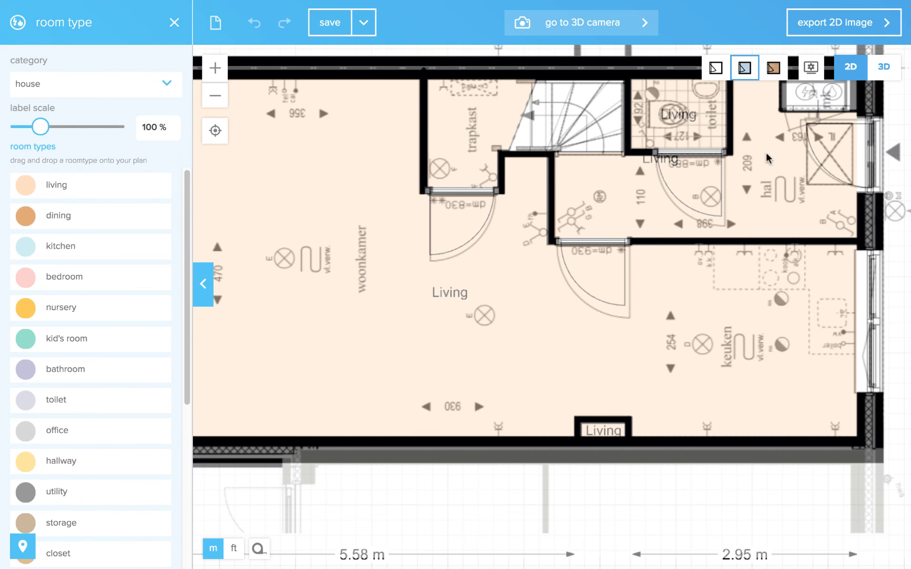
drag(66, 472, 783, 177)
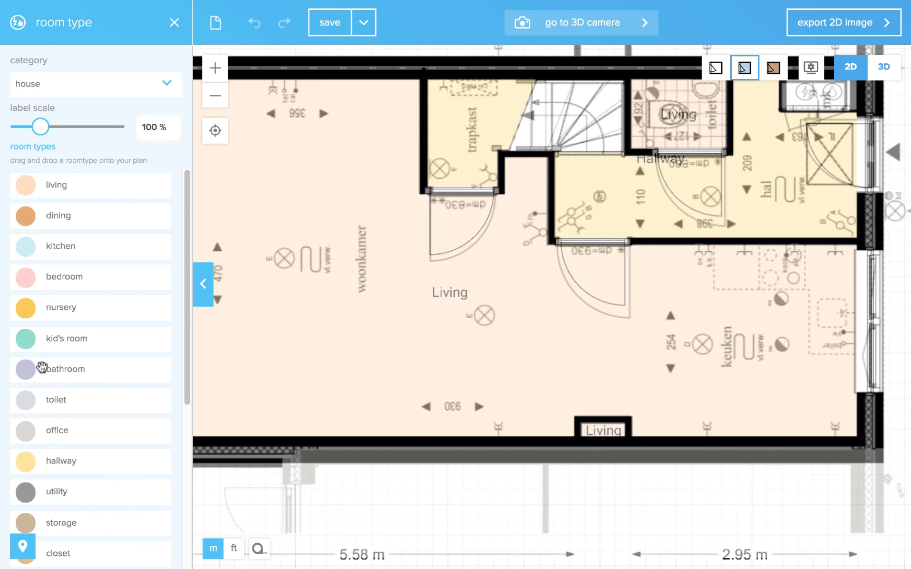
drag(33, 406, 682, 115)
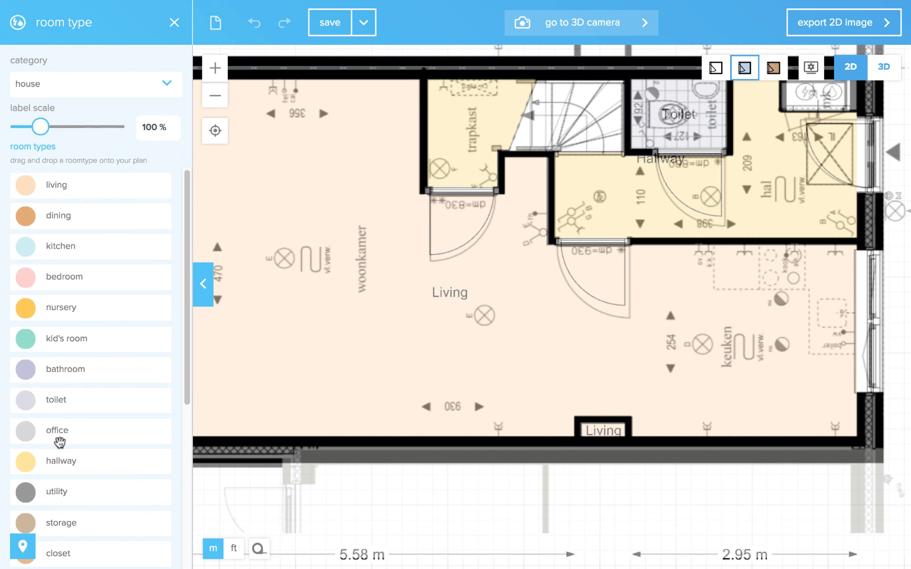
scroll(60, 458, down, 5)
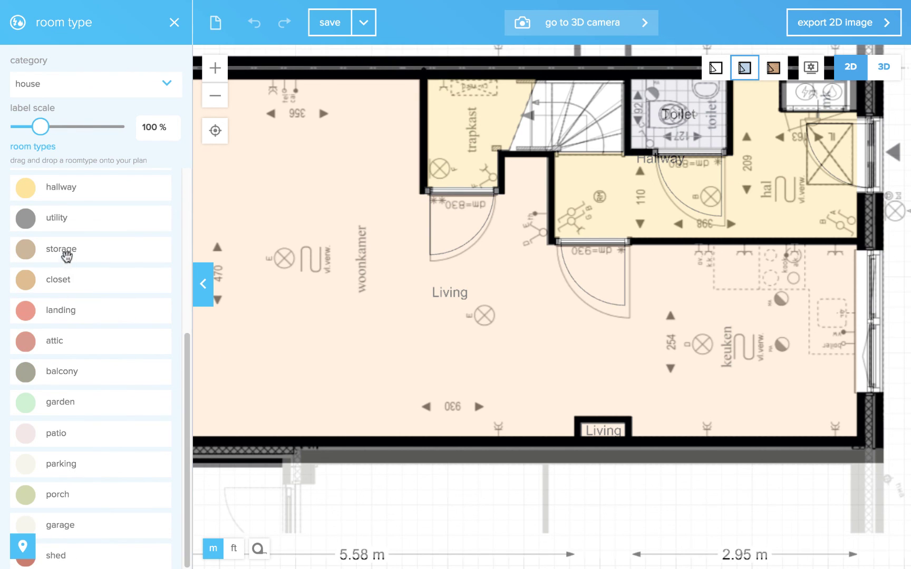
drag(58, 255, 485, 122)
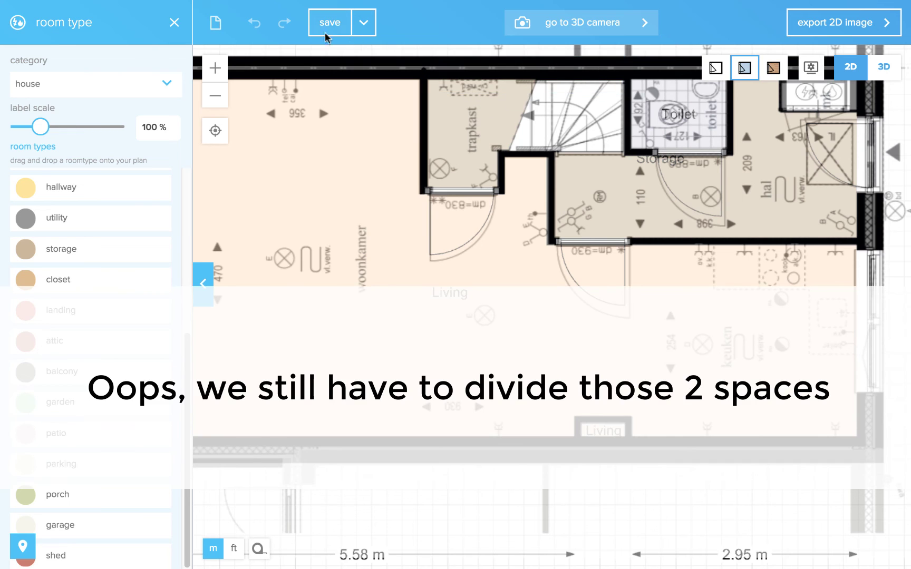
click(174, 22)
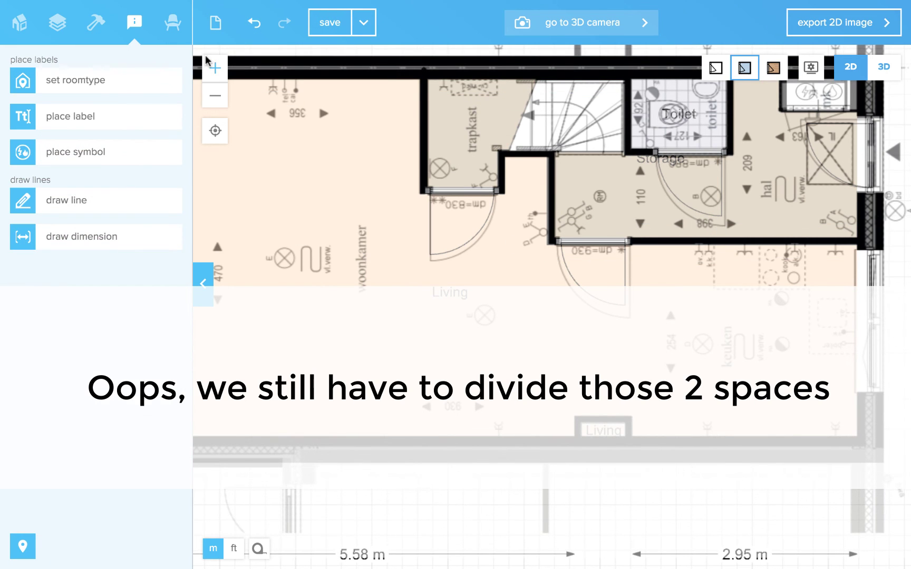
click(254, 22)
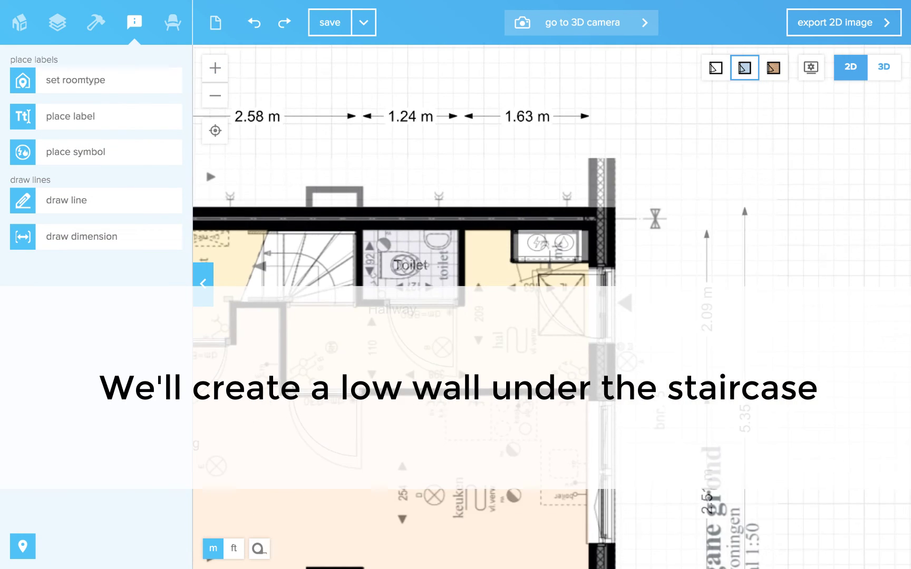
- Draw a 10 cm thick wall under the staircase from the toilet wall's corner to the hall's opposite wall corner
scroll(331, 366, up, 3)
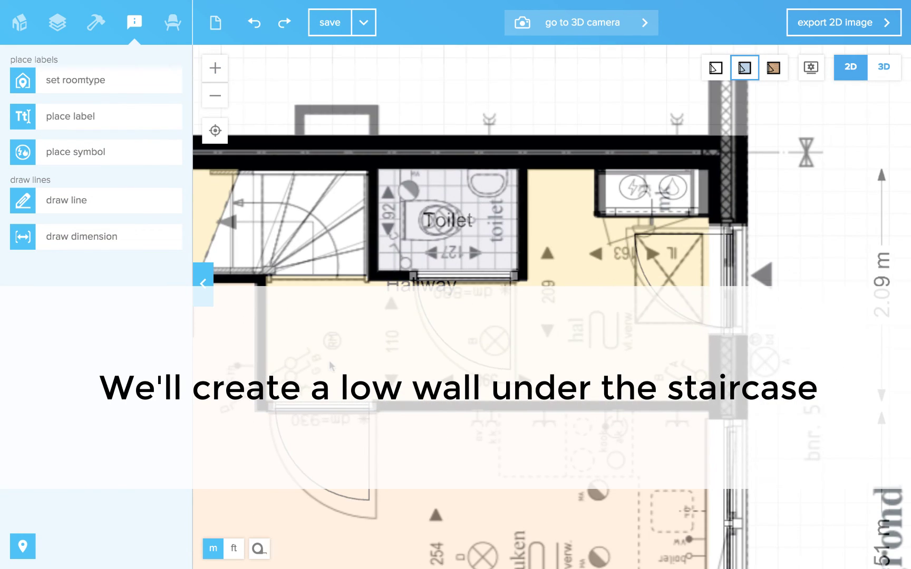
drag(324, 353, 397, 301)
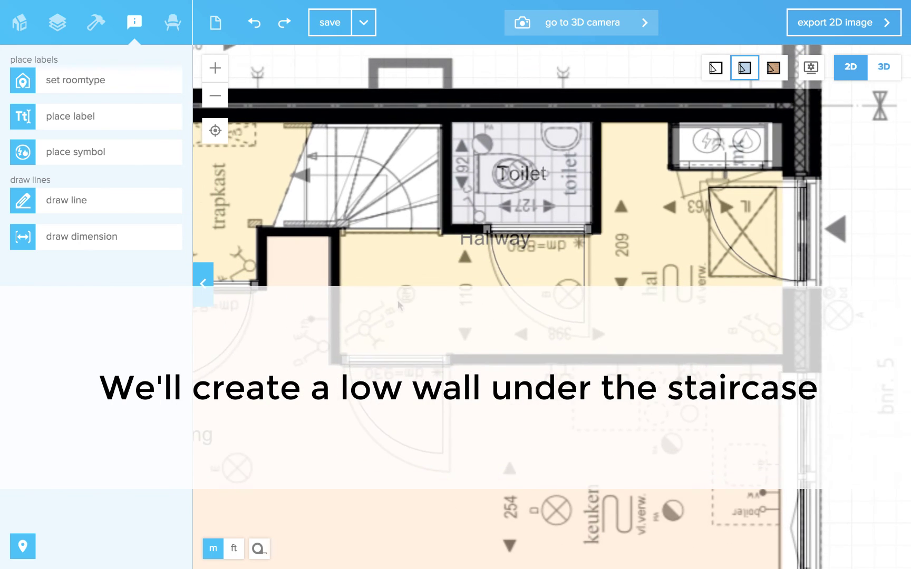
scroll(398, 276, up, 3)
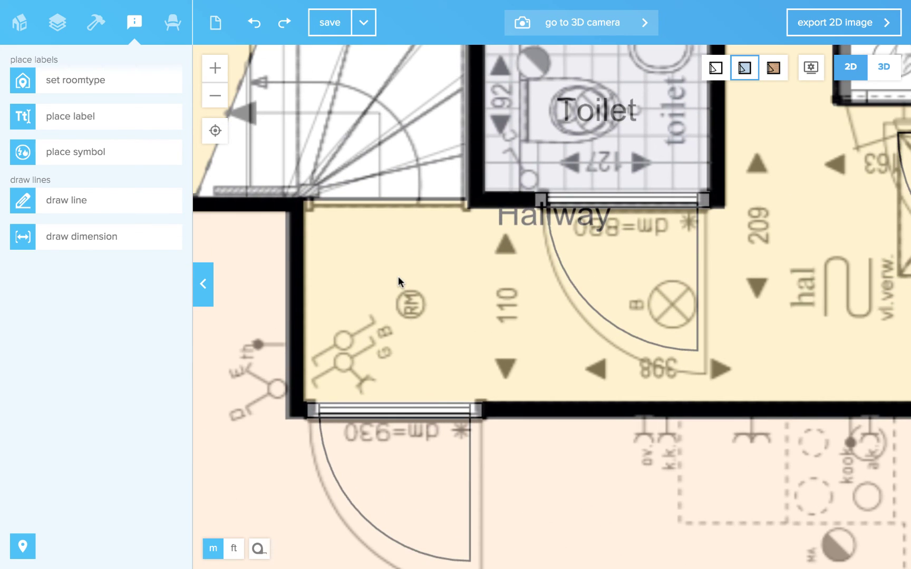
click(476, 202)
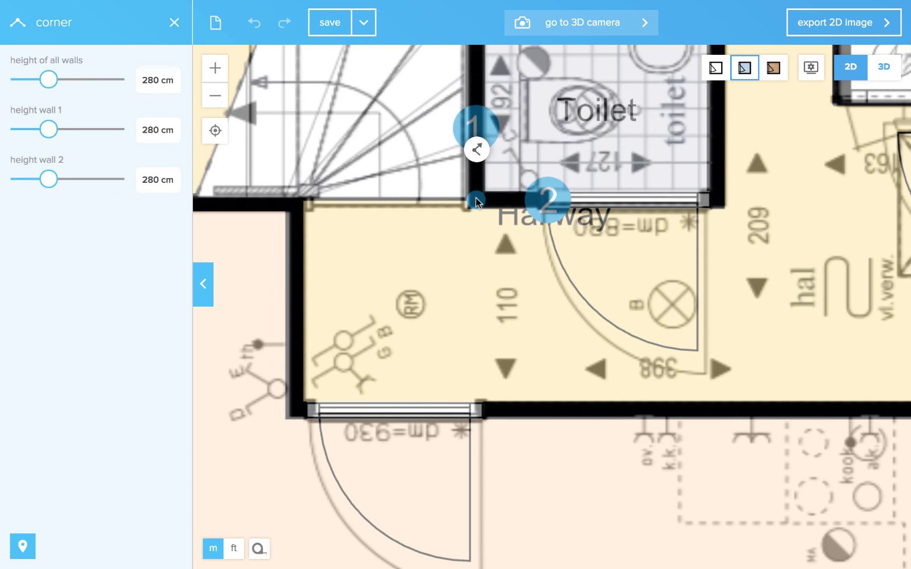
click(476, 151)
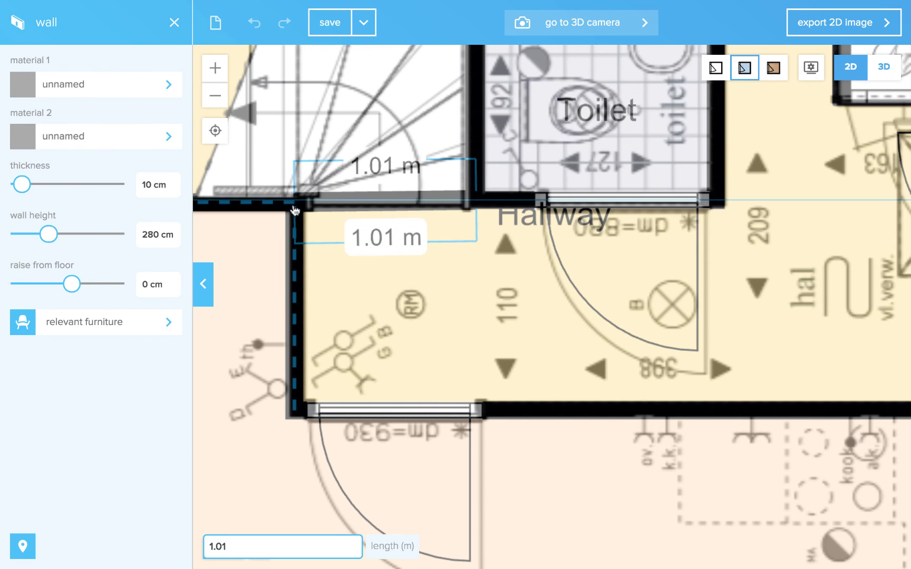
click(291, 209)
- Reduce the wall height of the new wall under the staircase and show the plan in 3D
click(355, 208)
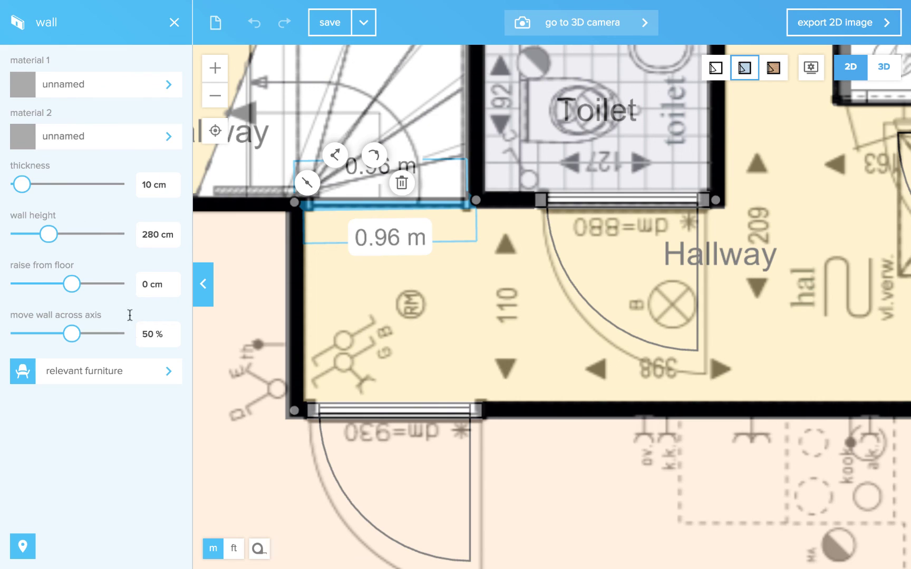
click(152, 234)
drag(151, 234, 88, 220)
key(BackSpace)
click(243, 272)
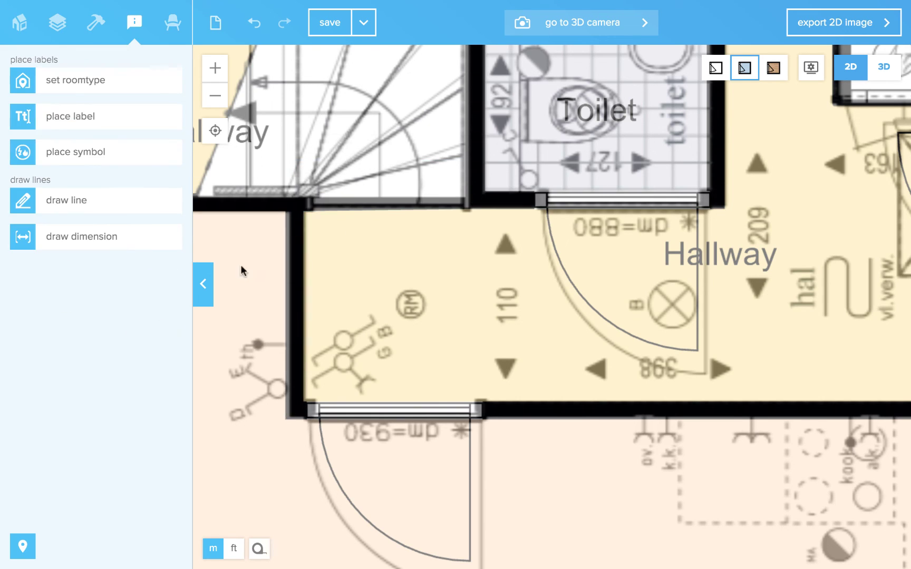
click(884, 66)
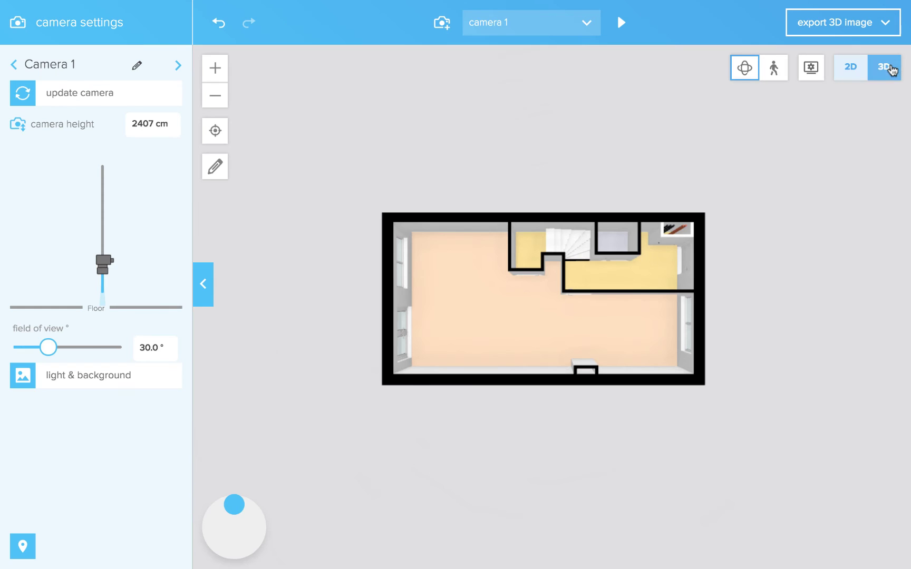
- Shift the zero-height wall under the staircase across its axis to the lowest setting and view the plan in 3D
drag(544, 333, 493, 297)
drag(682, 232, 621, 321)
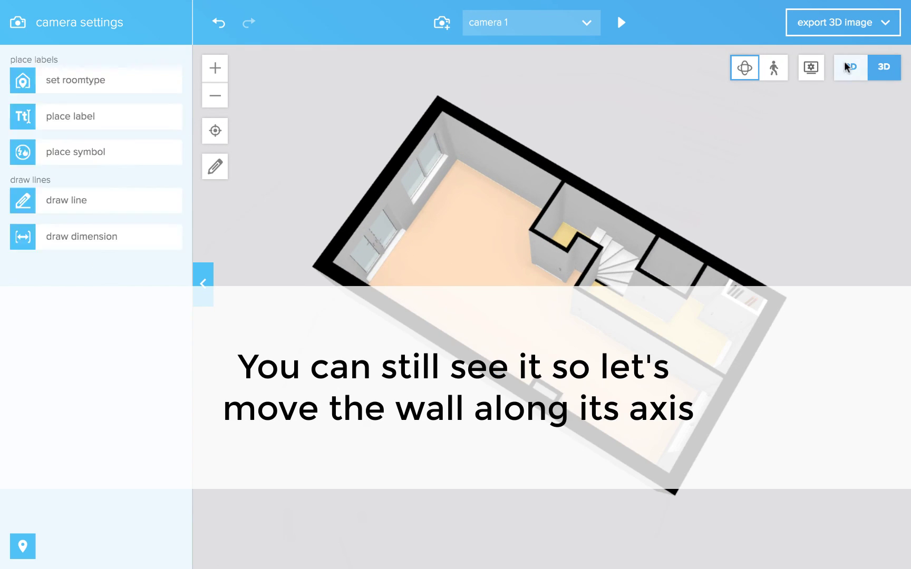
click(844, 67)
click(353, 205)
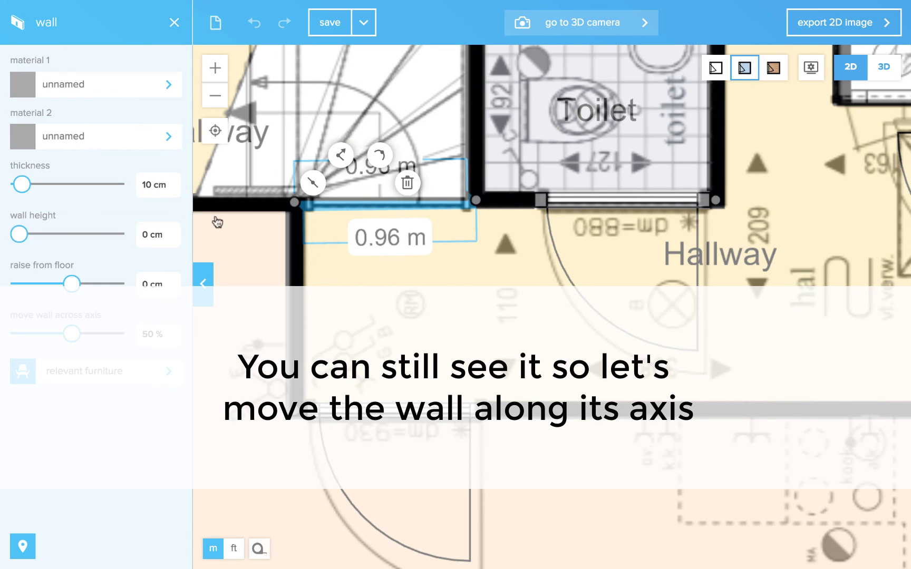
drag(72, 333, 5, 340)
click(258, 307)
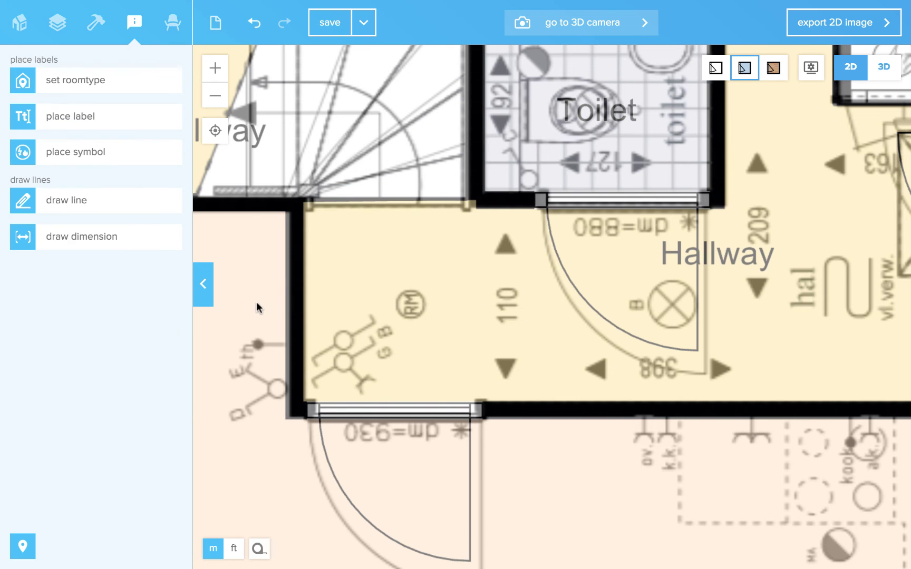
click(880, 68)
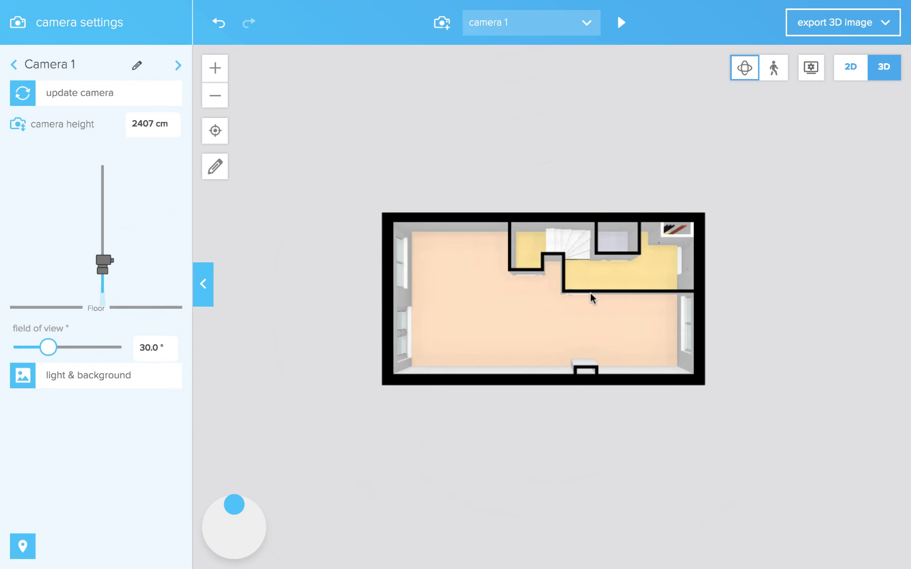
- Return to the 2D plan and assign the house room type Storage to the closet beside the staircase
click(833, 76)
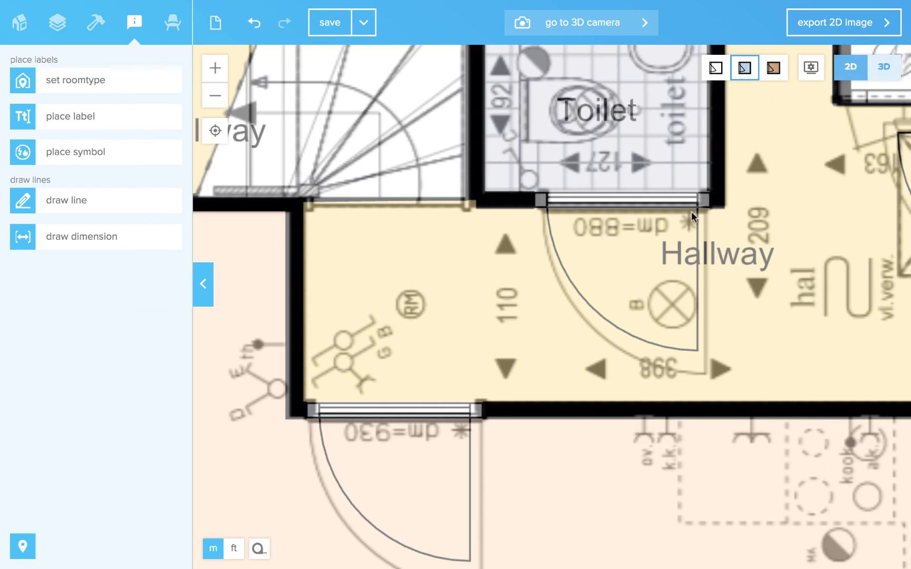
click(85, 118)
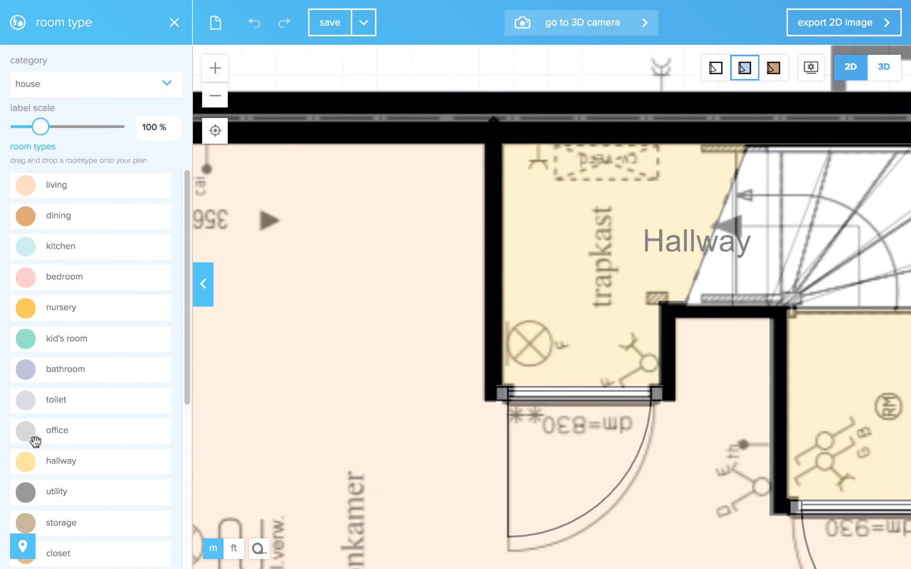
mouse_move(53, 525)
mouse_down()
mouse_move(344, 415)
mouse_move(681, 246)
mouse_up()
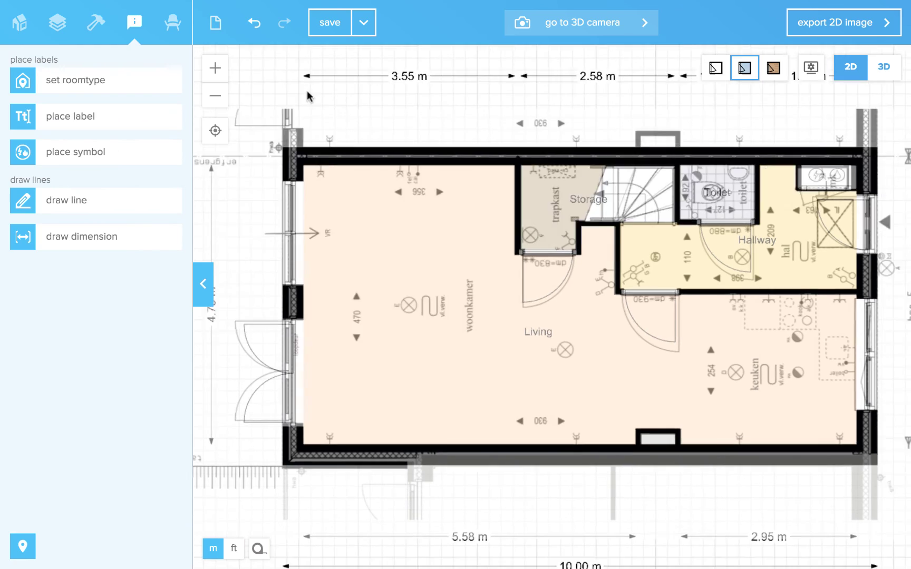
- Hide the backdrop floor plan image and switch the 2D plan to the black-and-white display without room colours
click(101, 27)
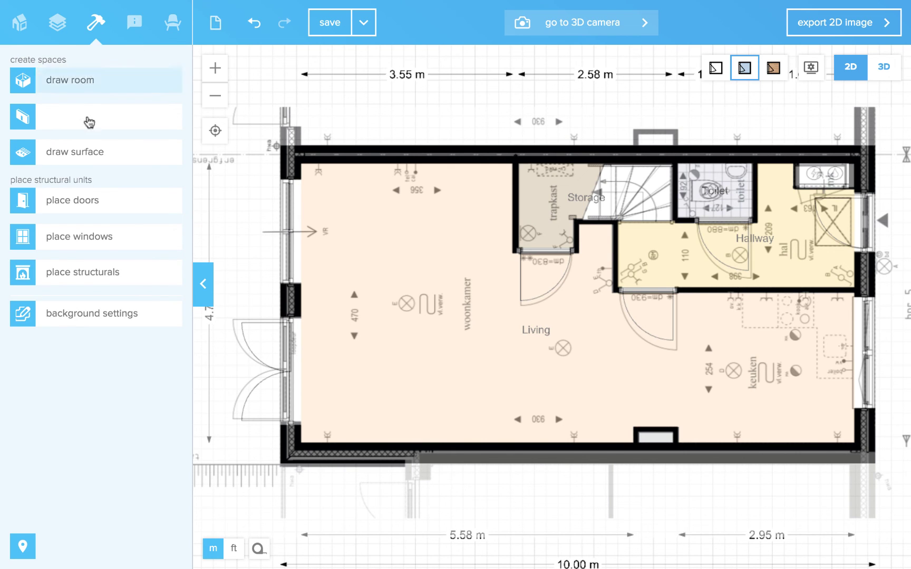
click(92, 312)
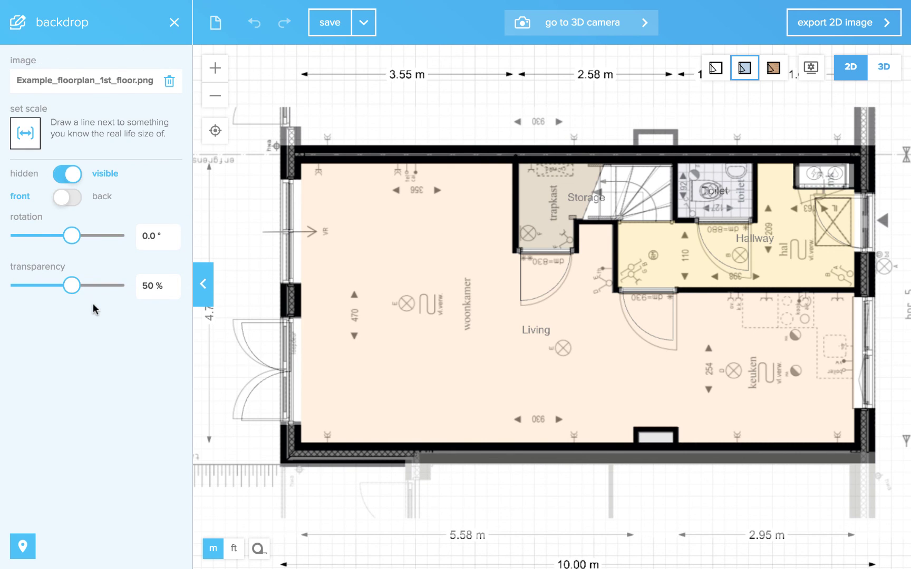
click(63, 176)
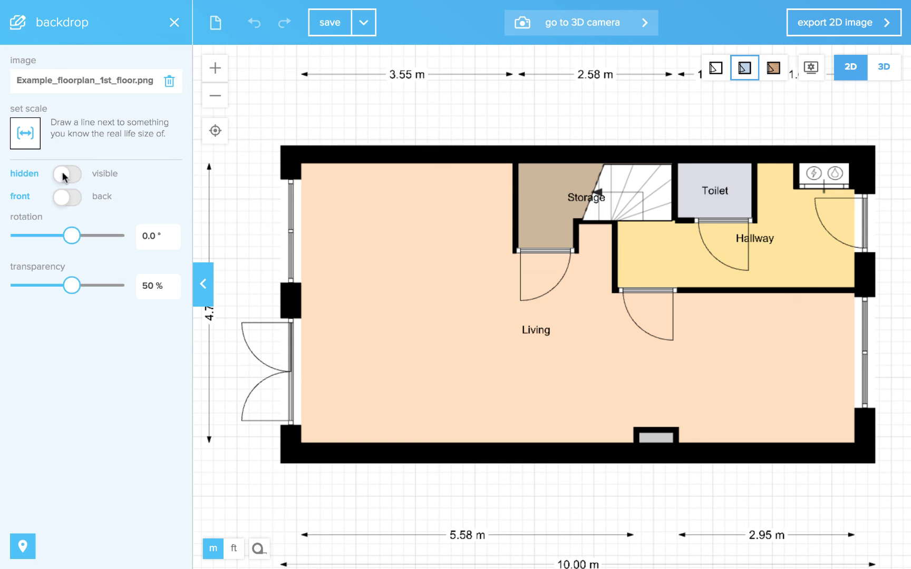
click(515, 98)
drag(590, 328, 562, 338)
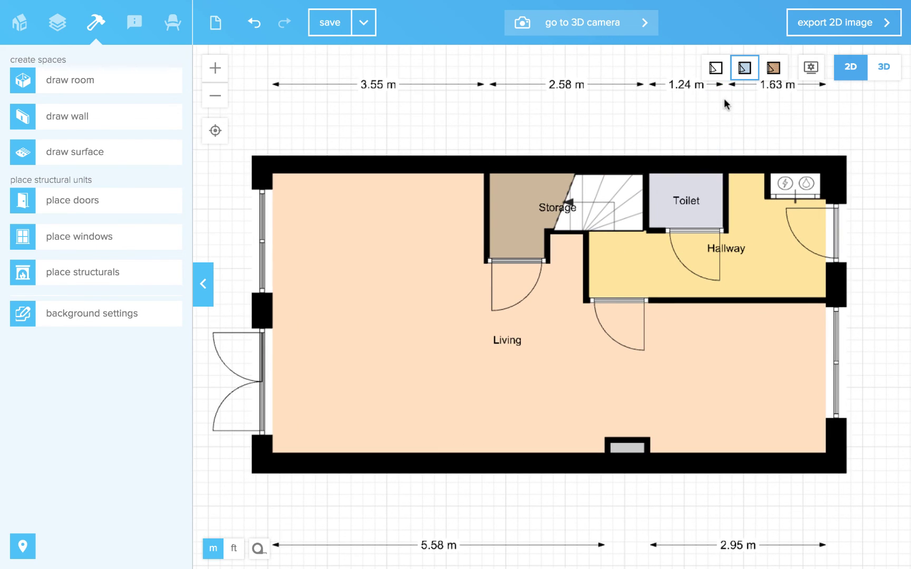
click(716, 69)
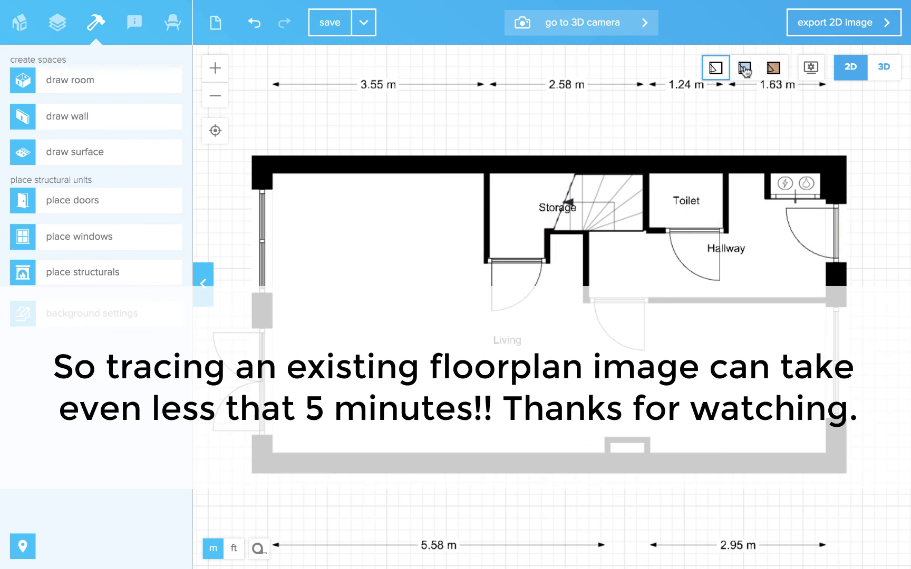